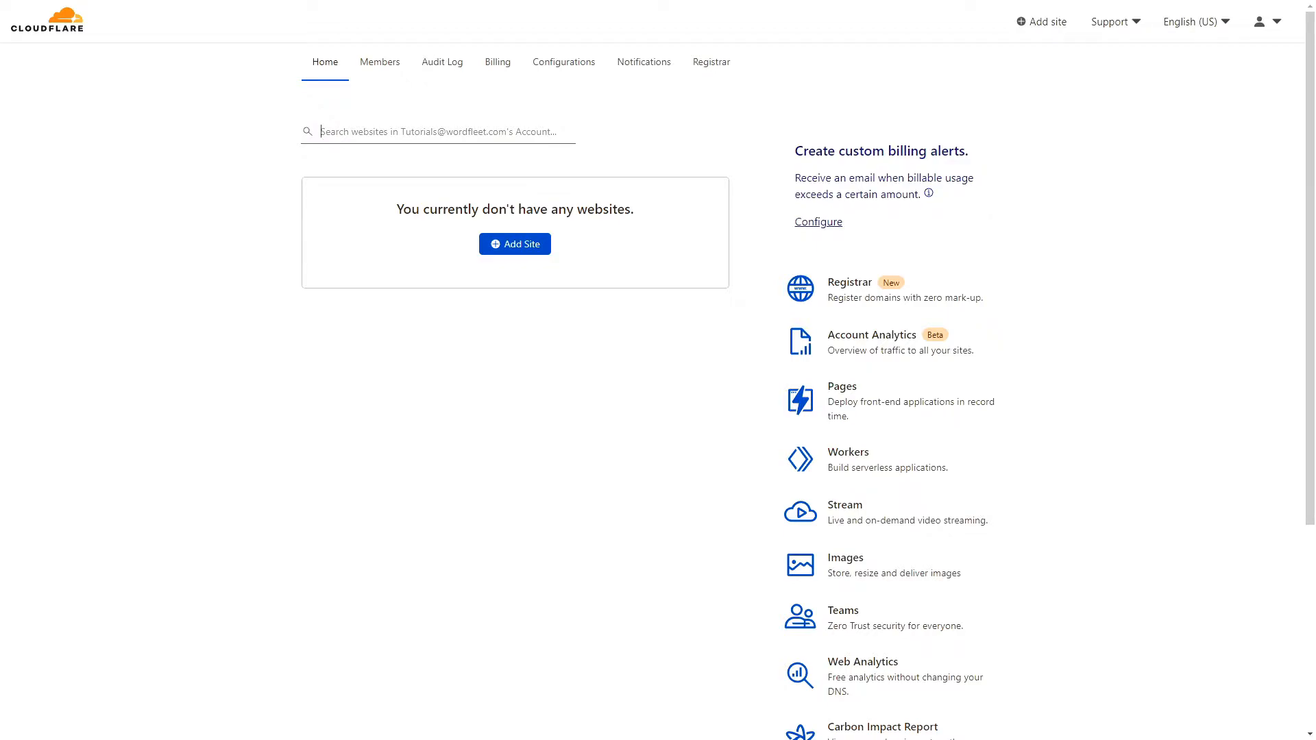
# Add wordfleet-tutorials.com as a new site on the Free plan and run the DNS scan.
pyautogui.click(522, 246)
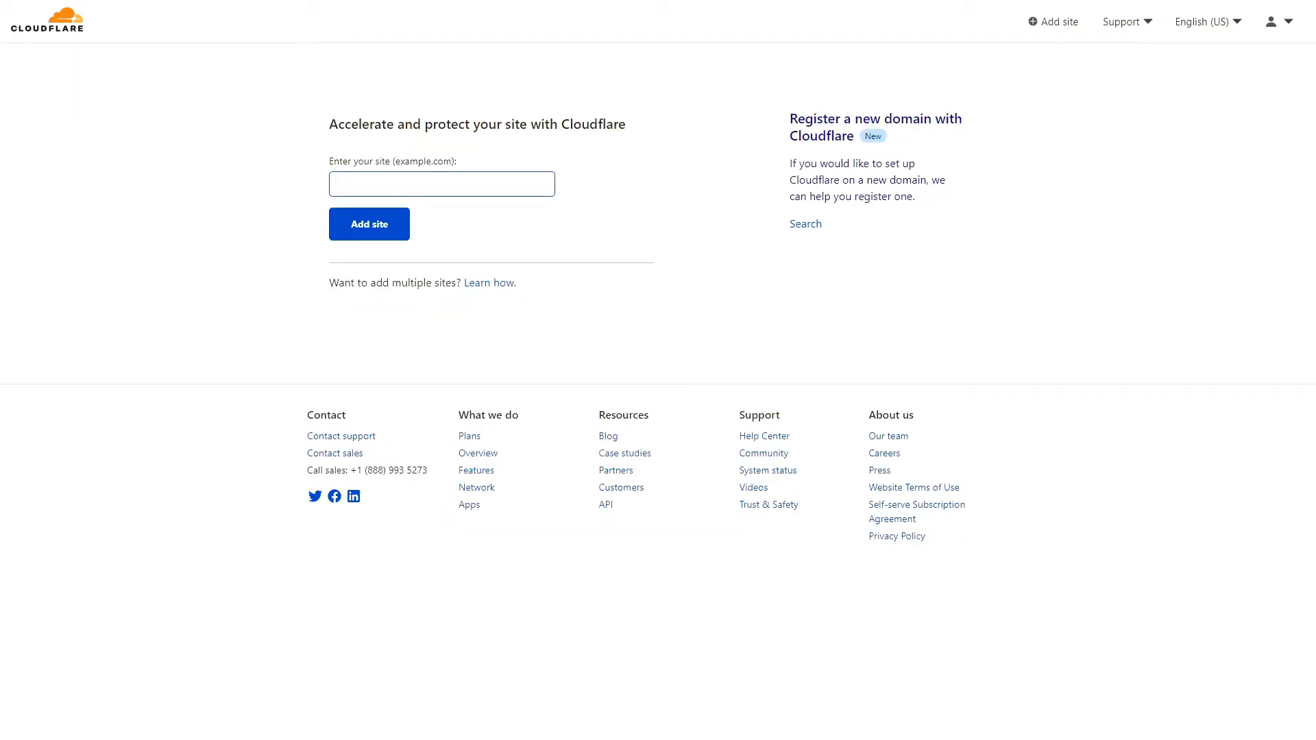
pyautogui.write('wordfleet-tutorials.com')
pyautogui.click(373, 225)
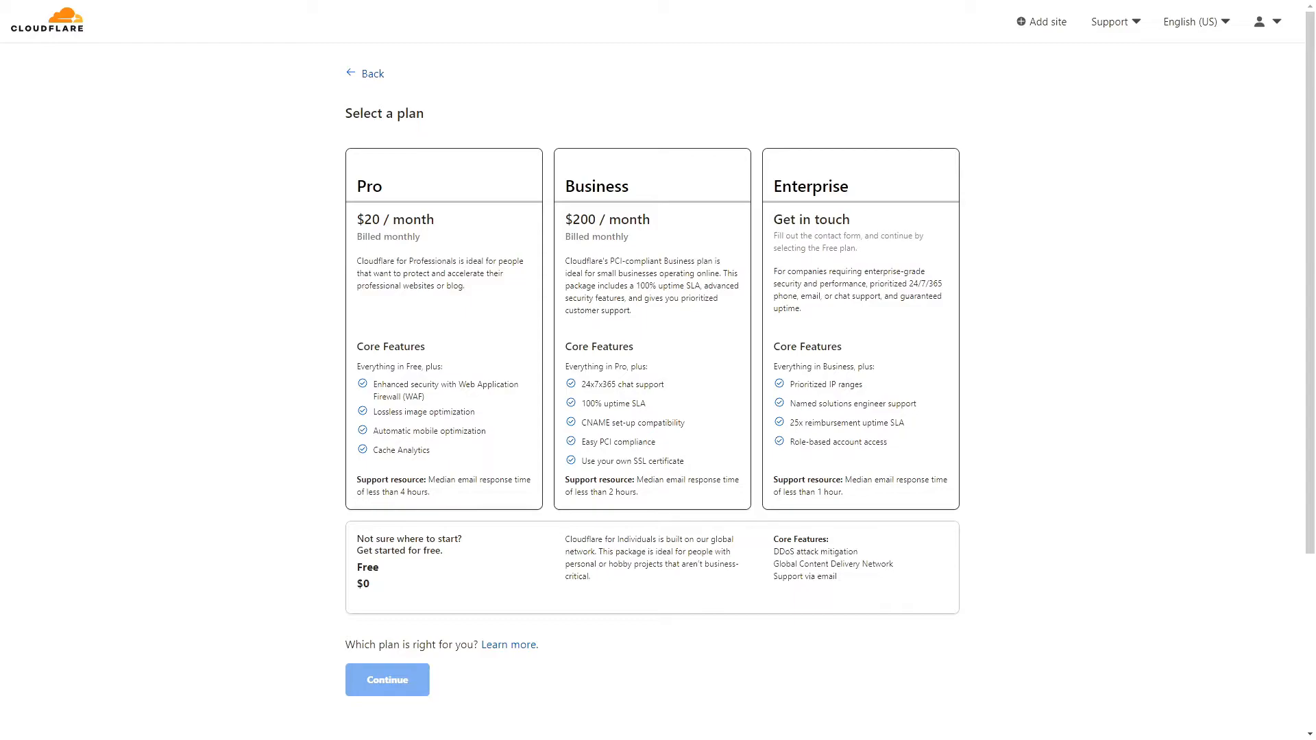
pyautogui.click(486, 548)
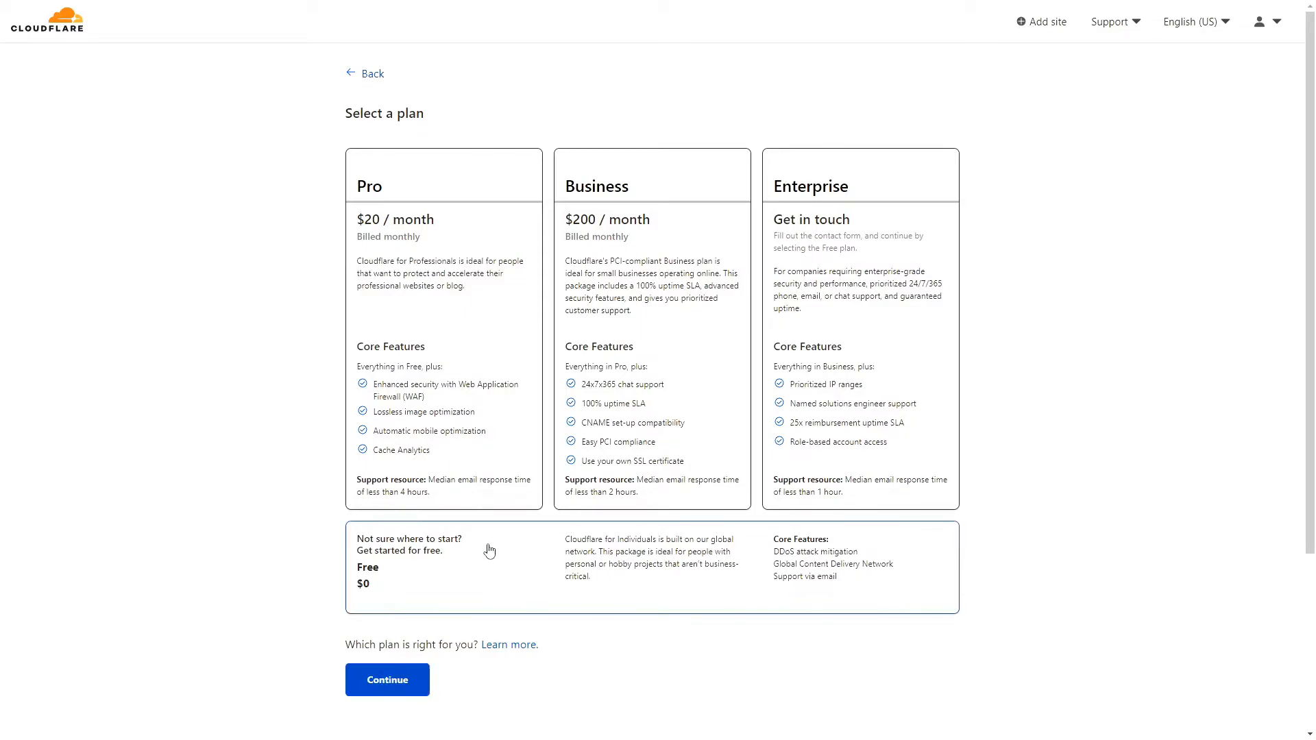
pyautogui.click(385, 682)
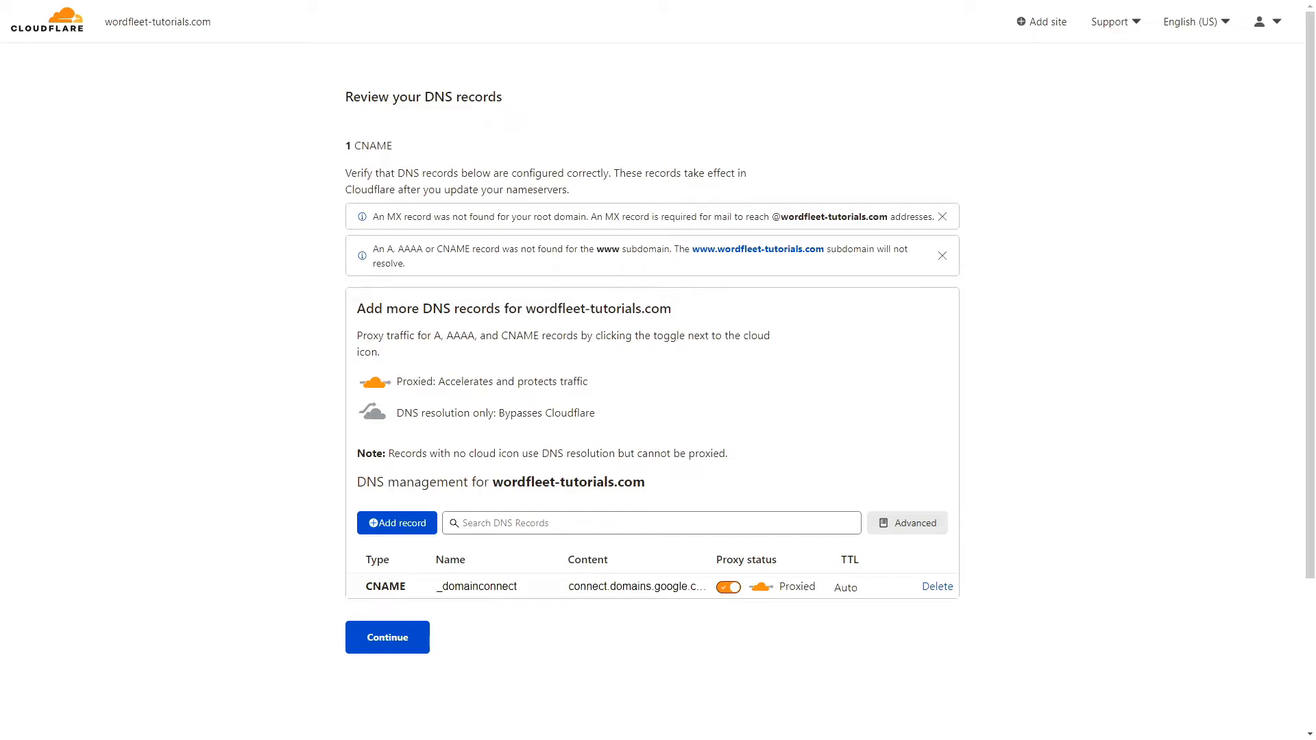
# Accept the scanned DNS records, copy nameserver chloe.ns.cloudflare.com, and switch to Google Domains.
pyautogui.click(368, 653)
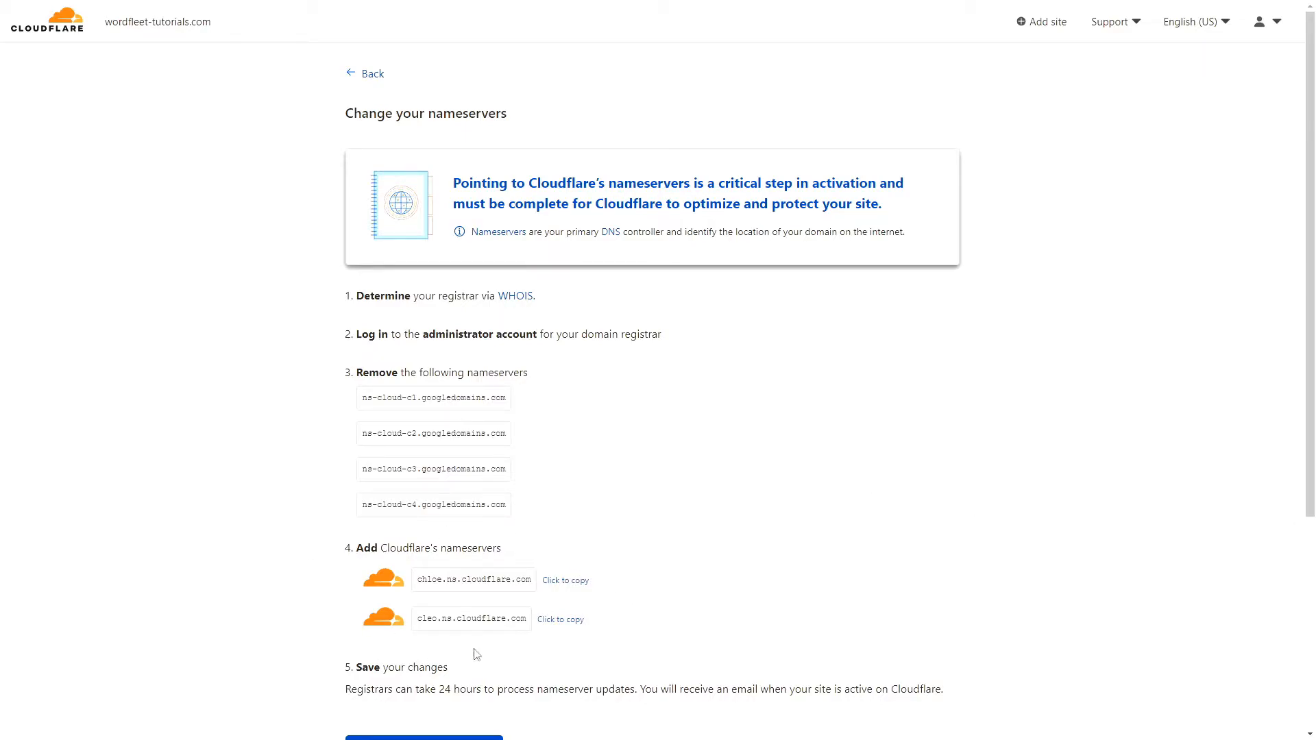
pyautogui.click(558, 581)
pyautogui.hotkey('ctrl', 'Tab')
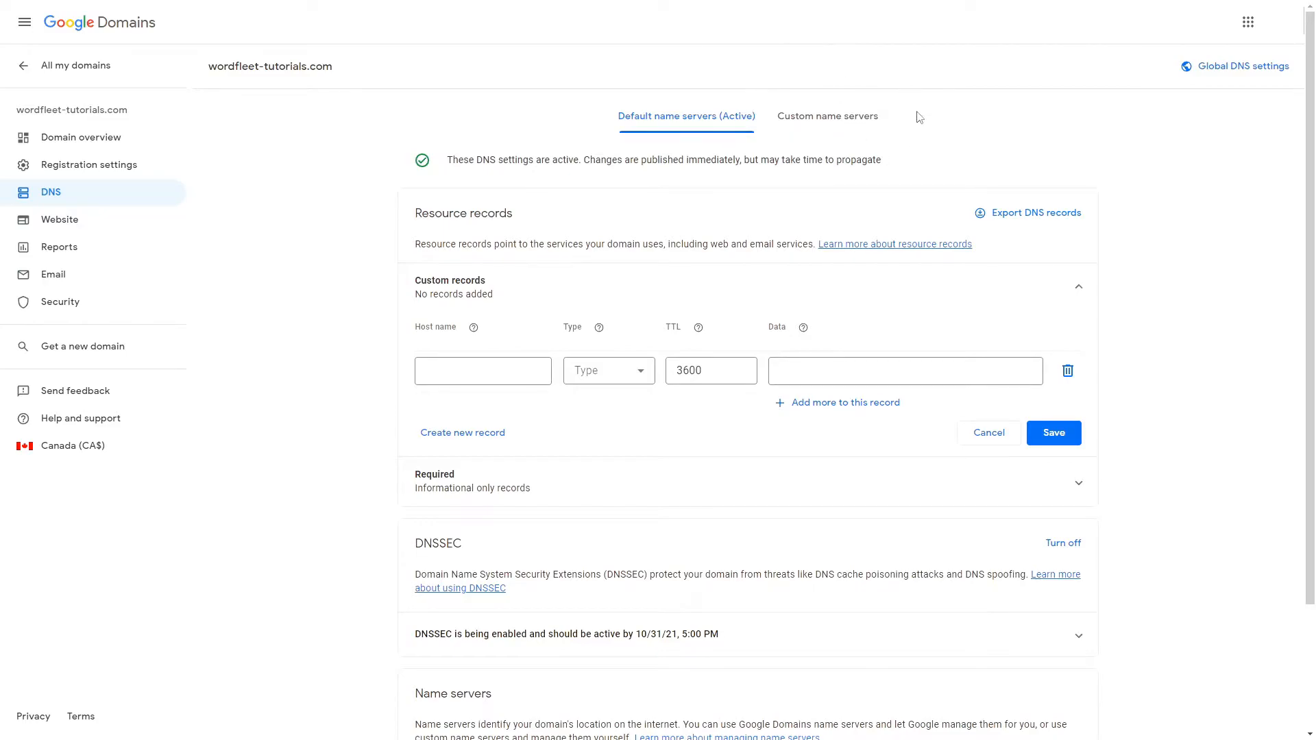
# Save and activate custom nameservers chloe.ns.cloudflare.com and cleo.ns.cloudflare.com for wordfleet-tutorials.com.
pyautogui.click(828, 115)
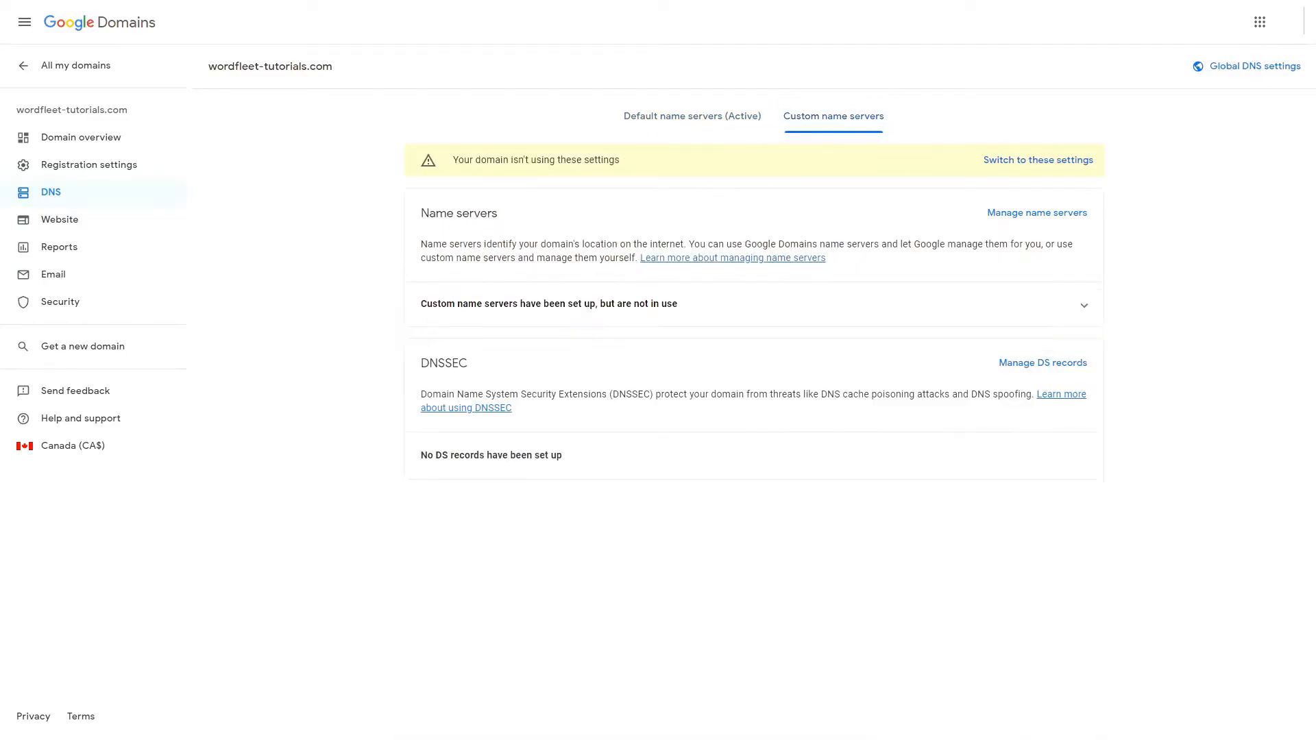
pyautogui.click(1020, 213)
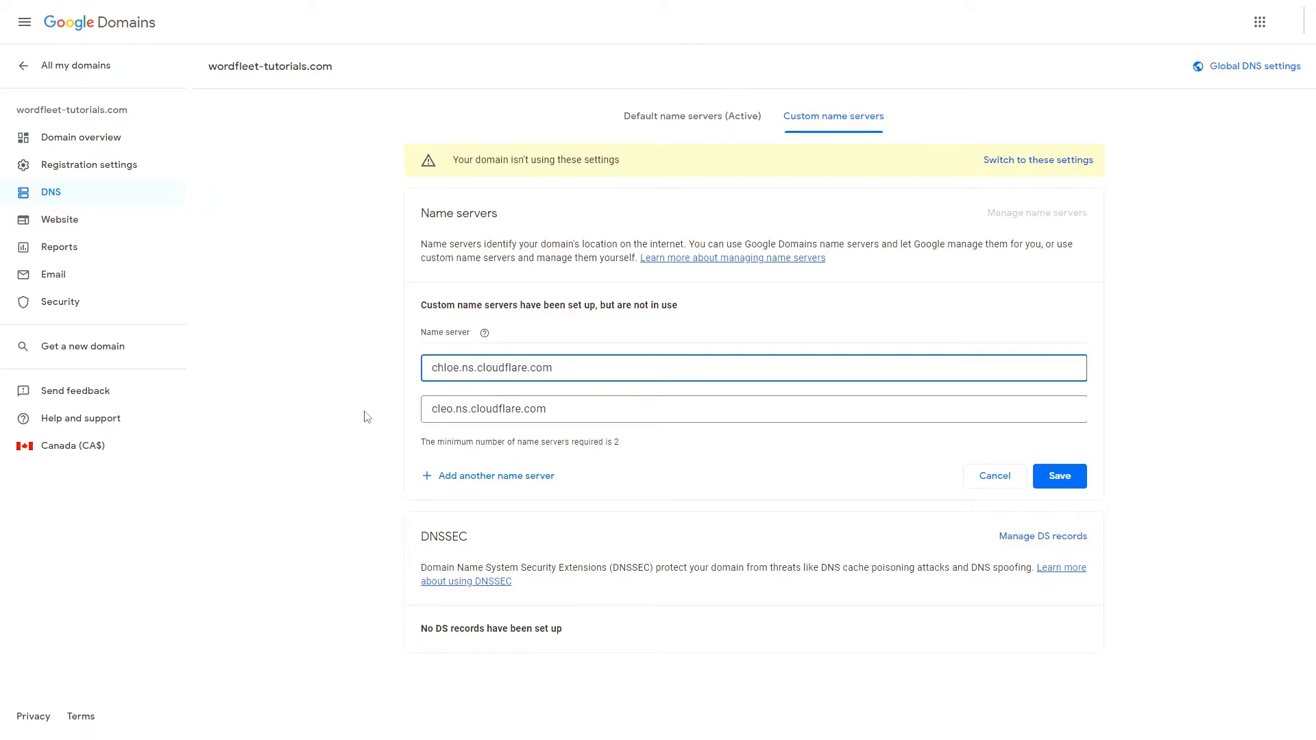
pyautogui.click(1066, 479)
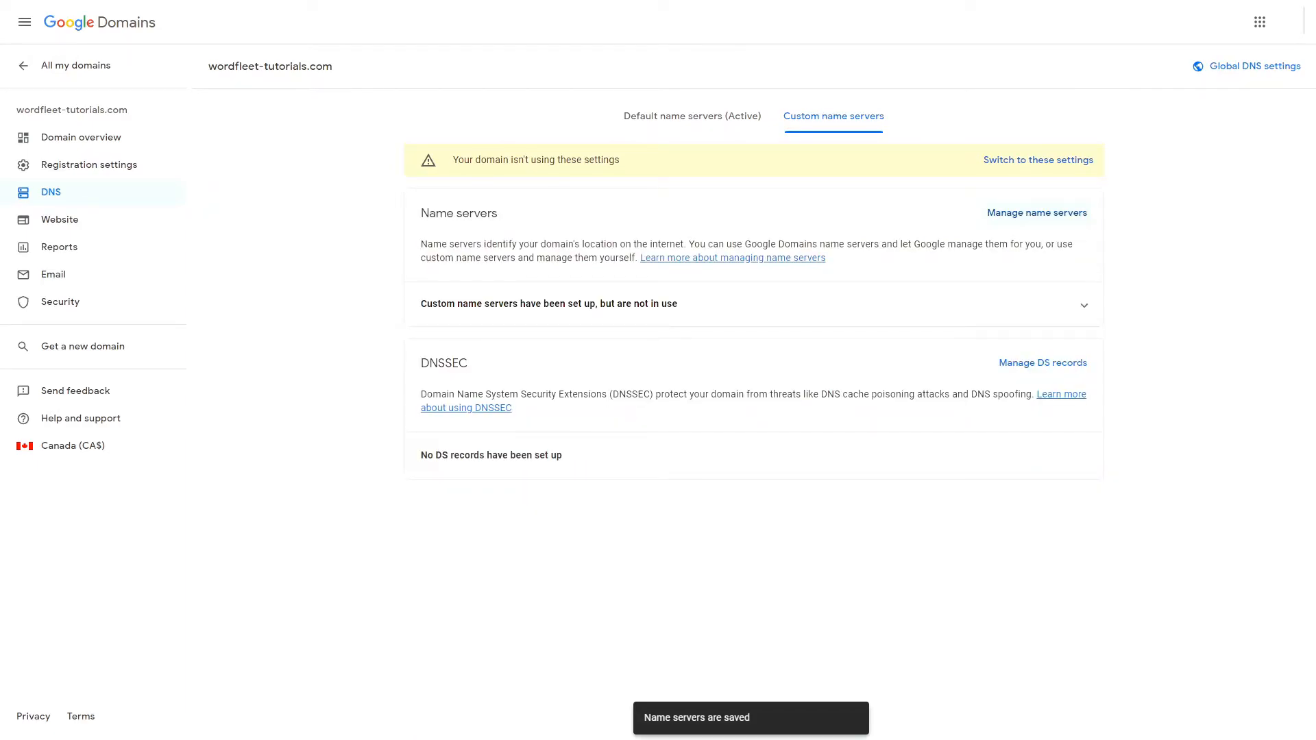
pyautogui.click(1066, 163)
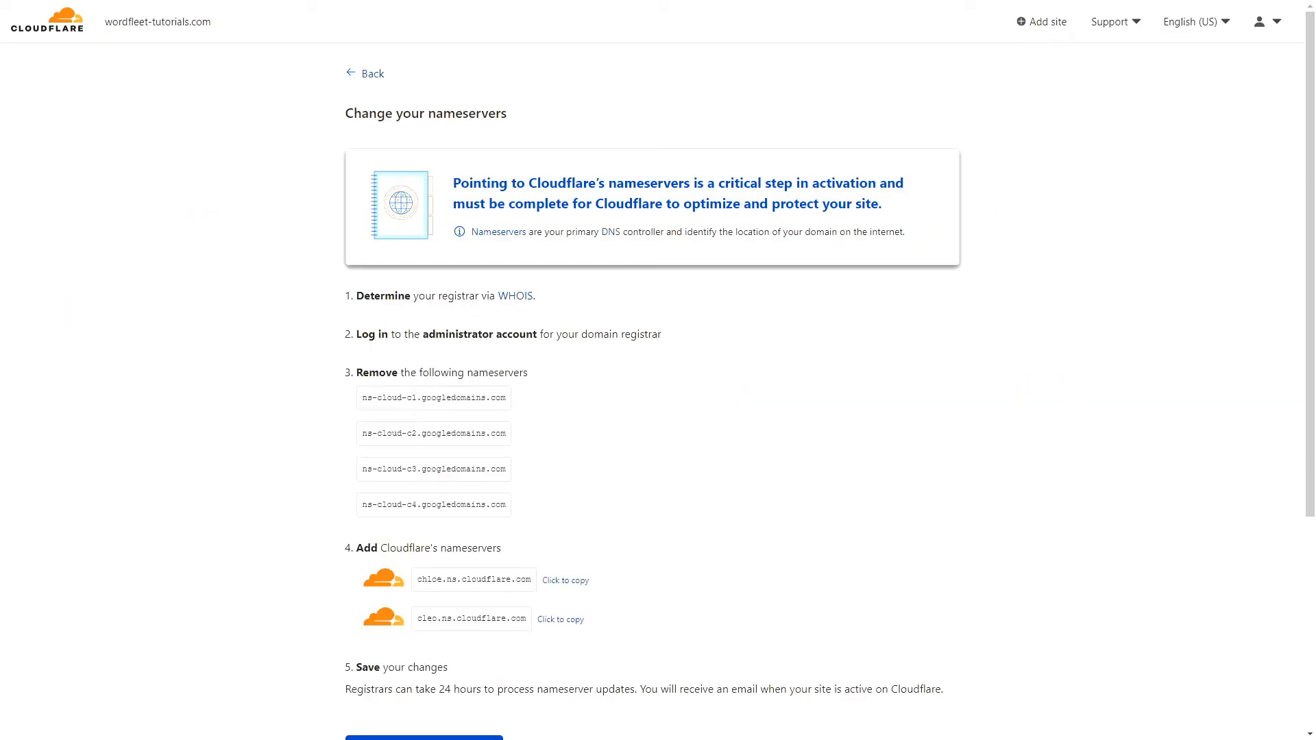
# Confirm nameservers and finish Quick Start with HTTPS Rewrites, Always use HTTPS, Brotli on, Auto Minify off.
pyautogui.scroll(-5, 235, 284)
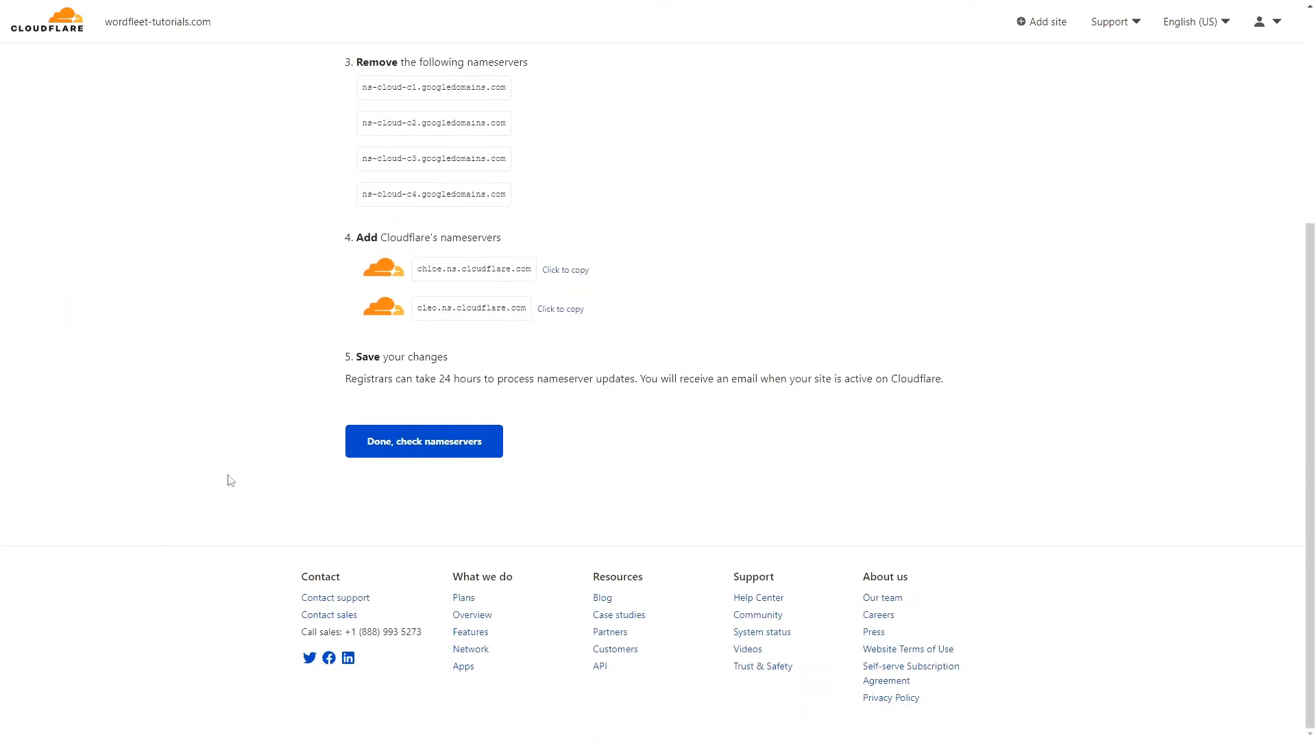
pyautogui.click(417, 442)
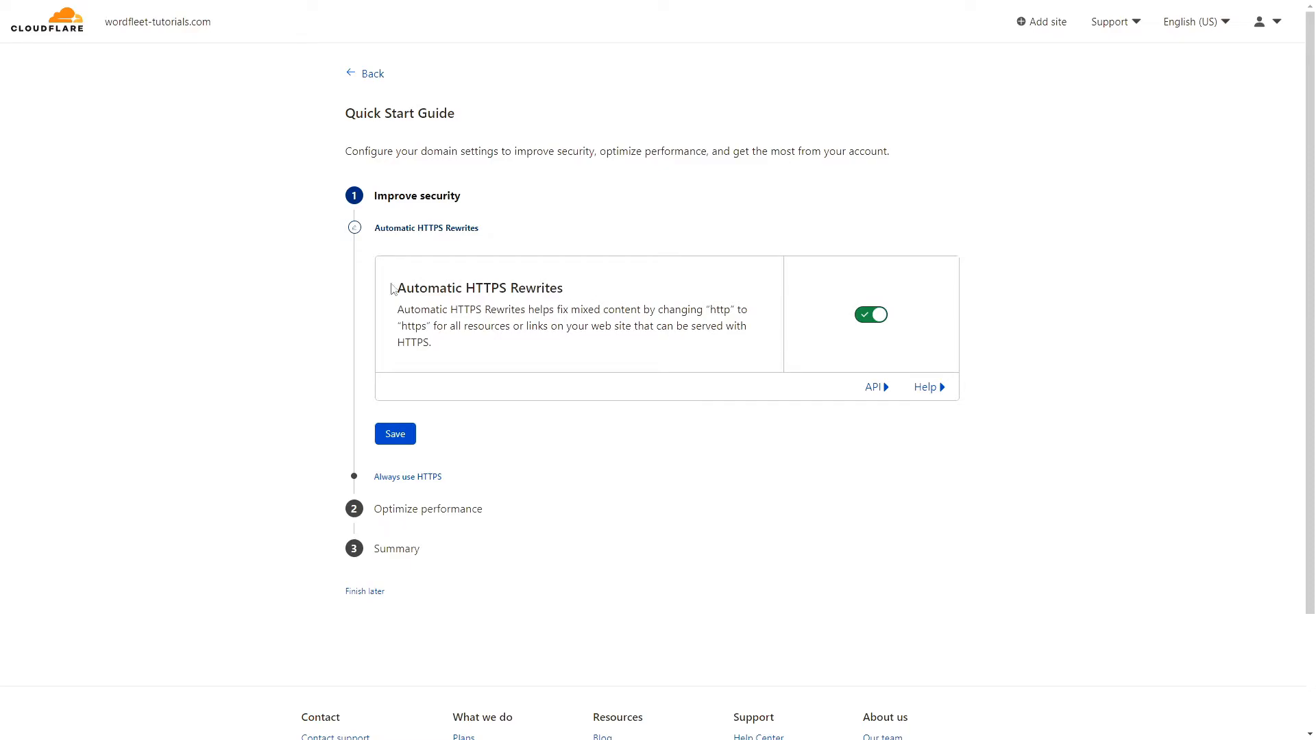
pyautogui.click(393, 434)
pyautogui.click(458, 470)
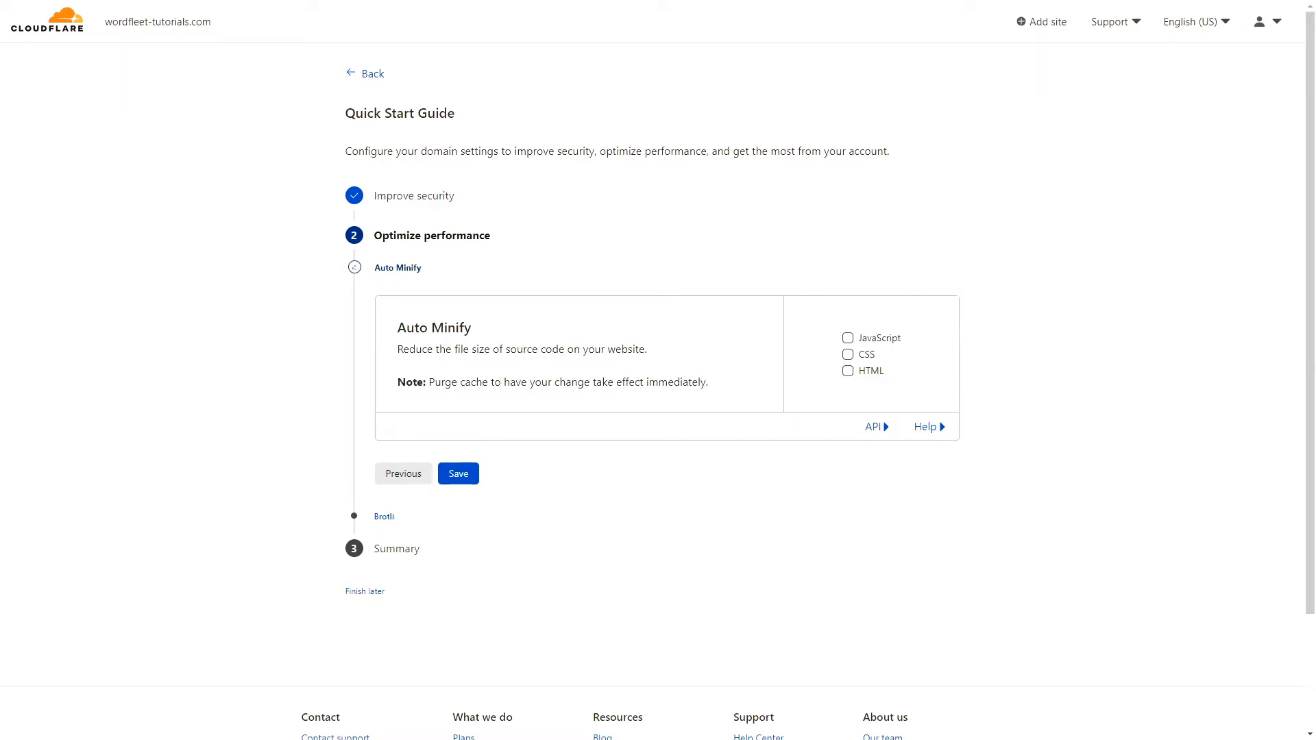
pyautogui.click(454, 475)
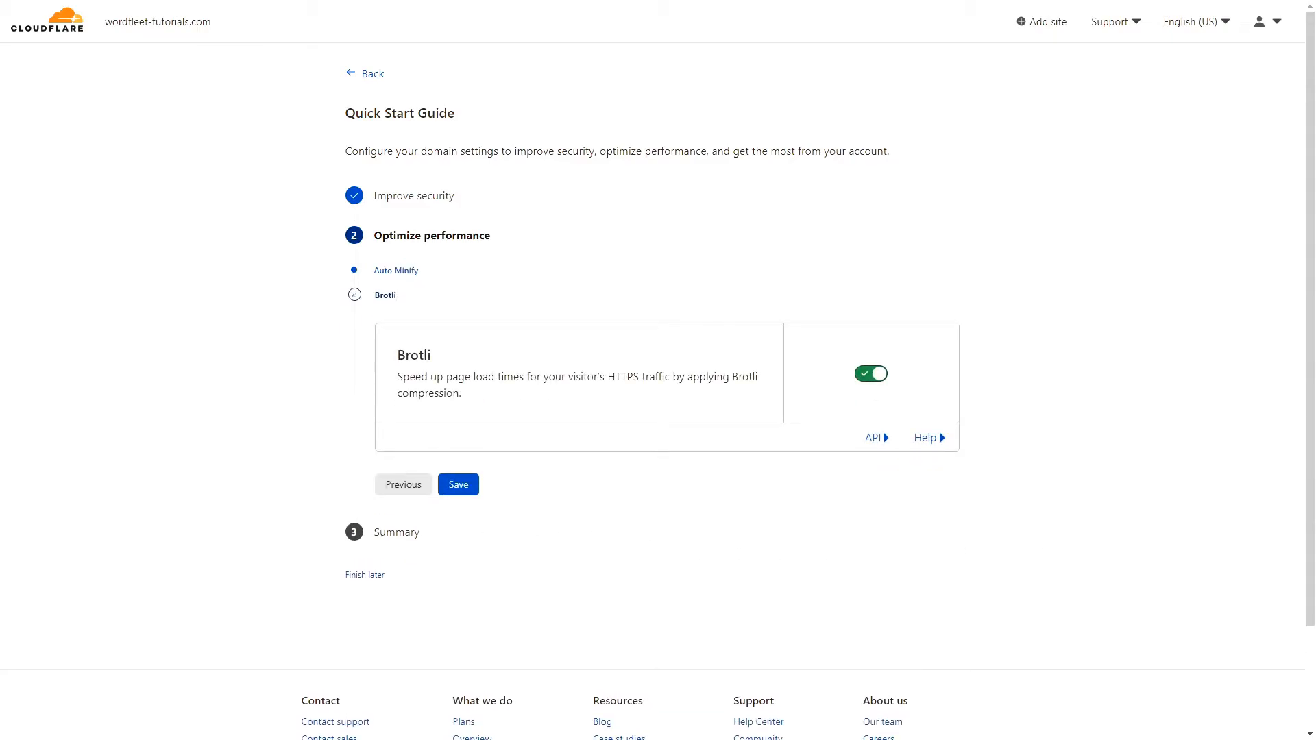
pyautogui.click(457, 484)
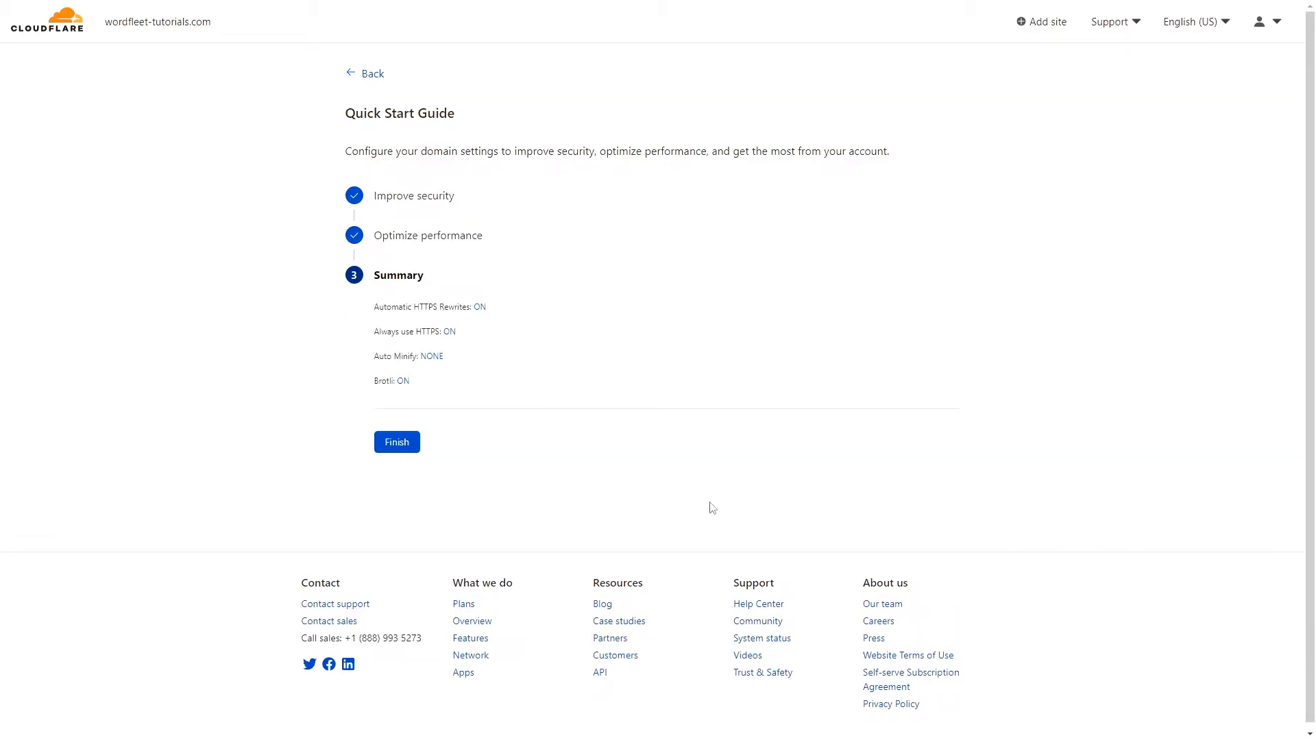
pyautogui.click(386, 446)
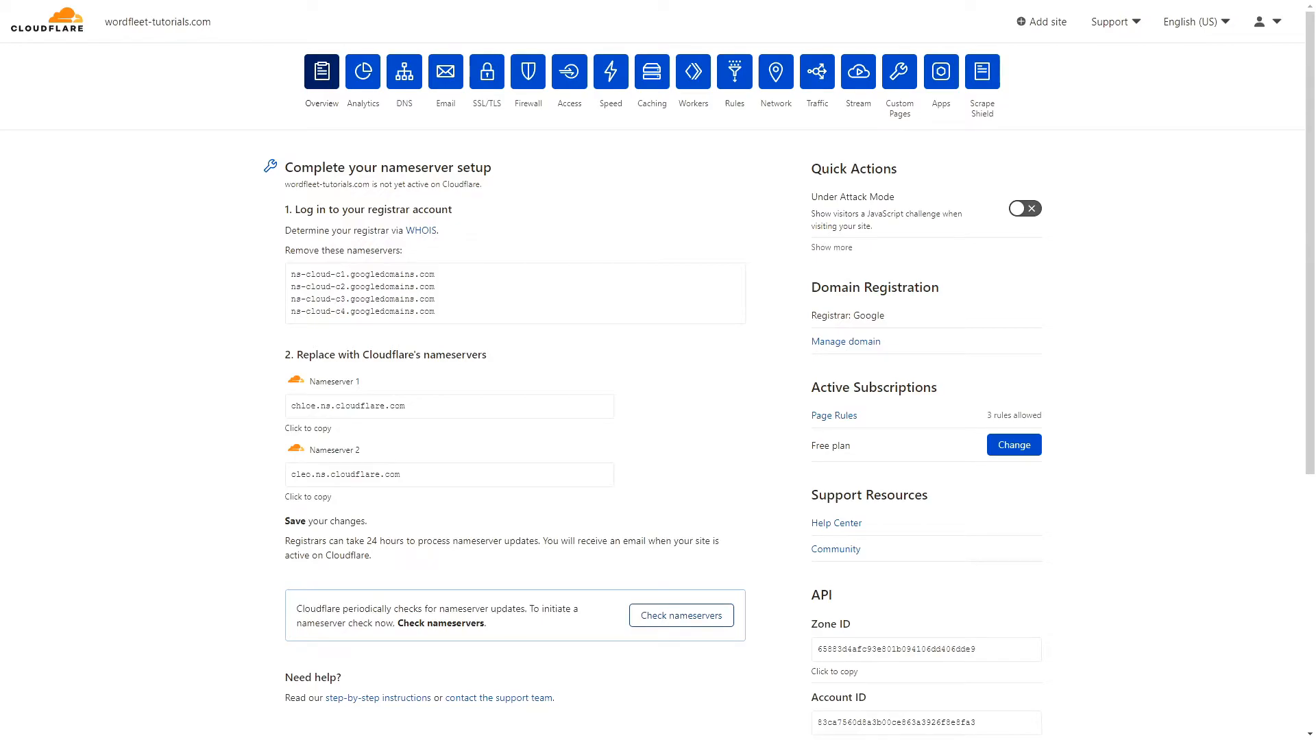
# Open DNS management for wordfleet-tutorials.com and start a new record of type A.
pyautogui.click(405, 72)
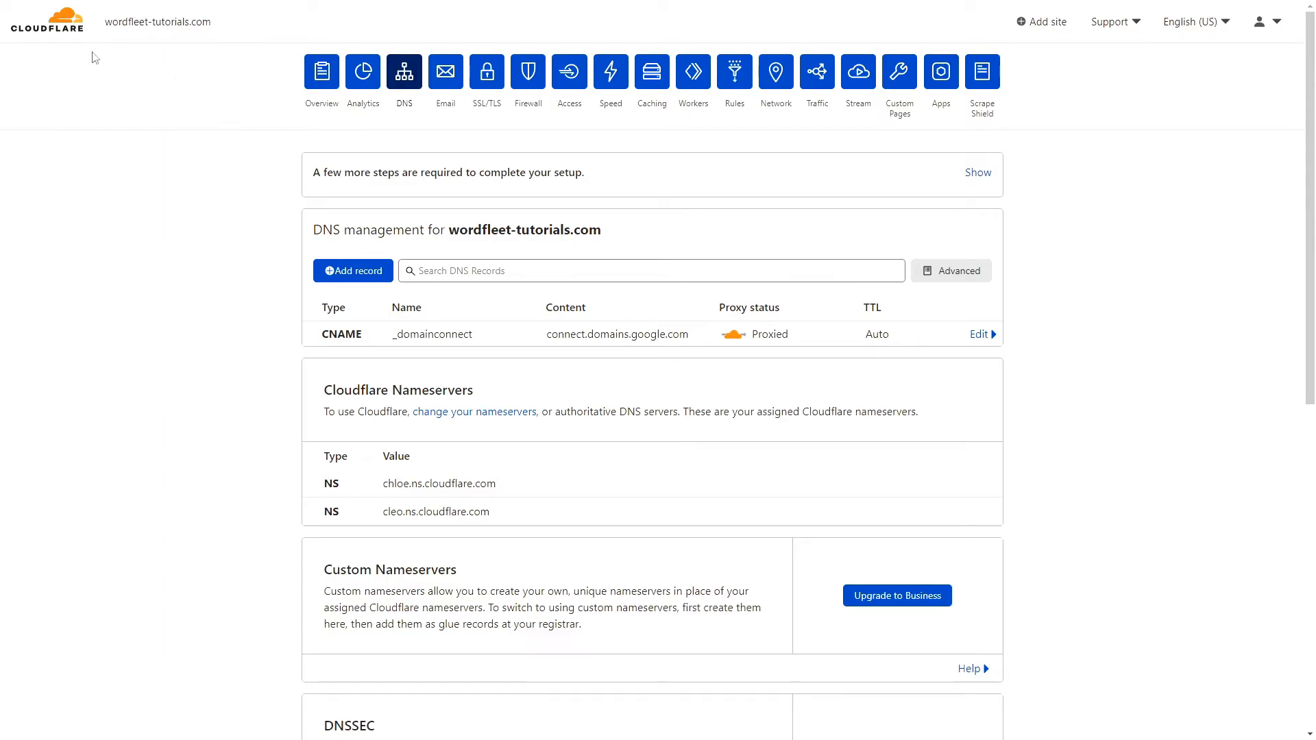
pyautogui.click(337, 276)
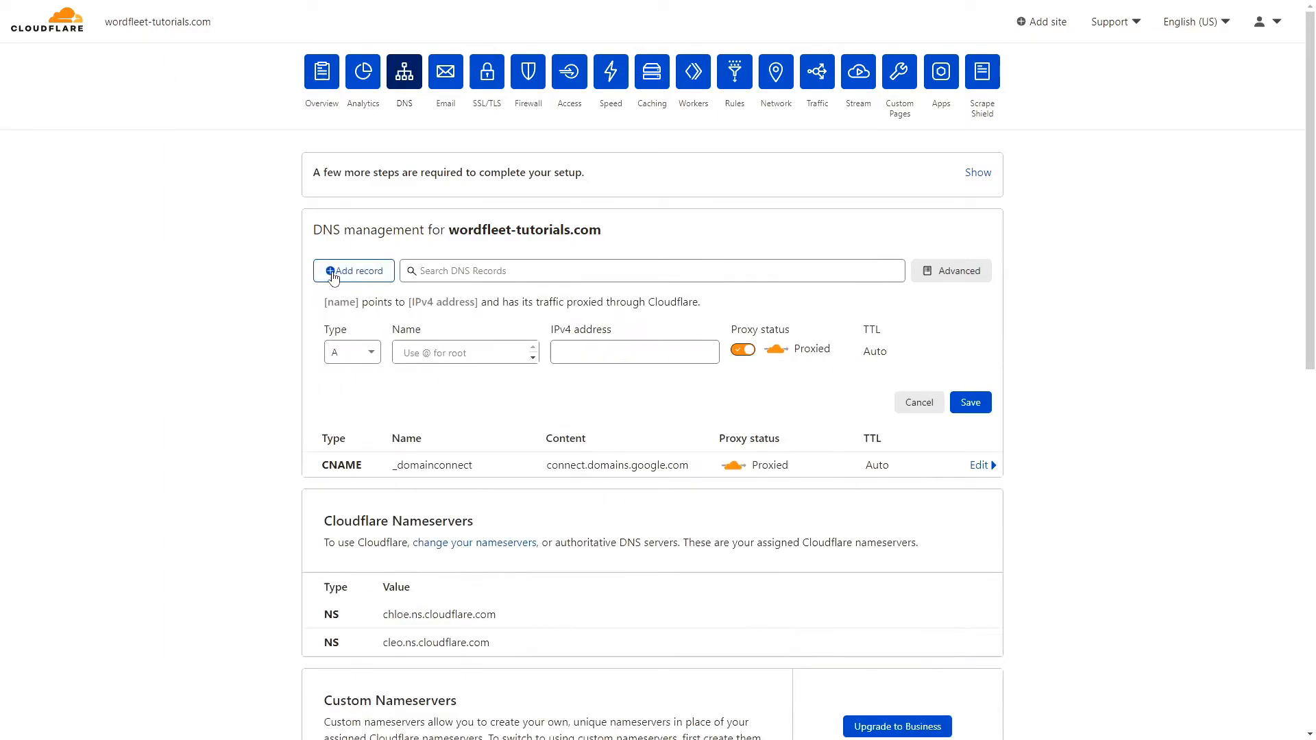
pyautogui.click(371, 353)
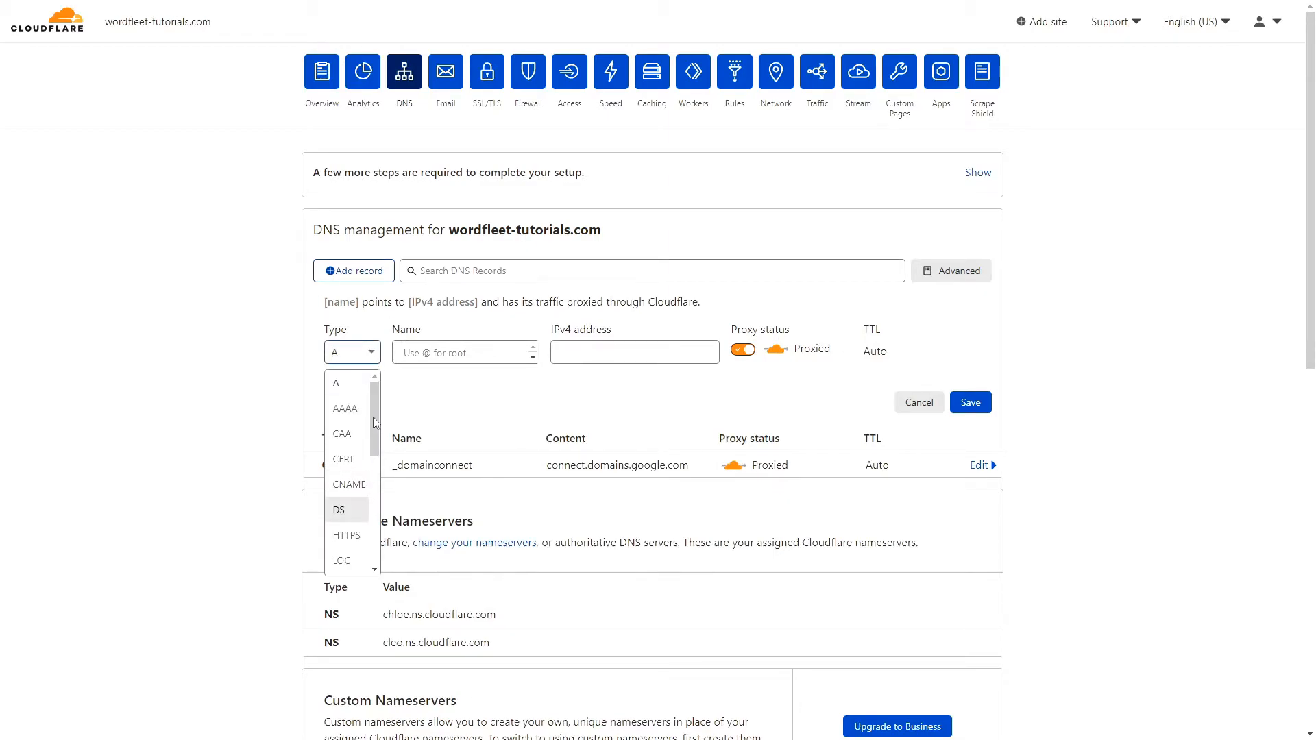
pyautogui.click(342, 385)
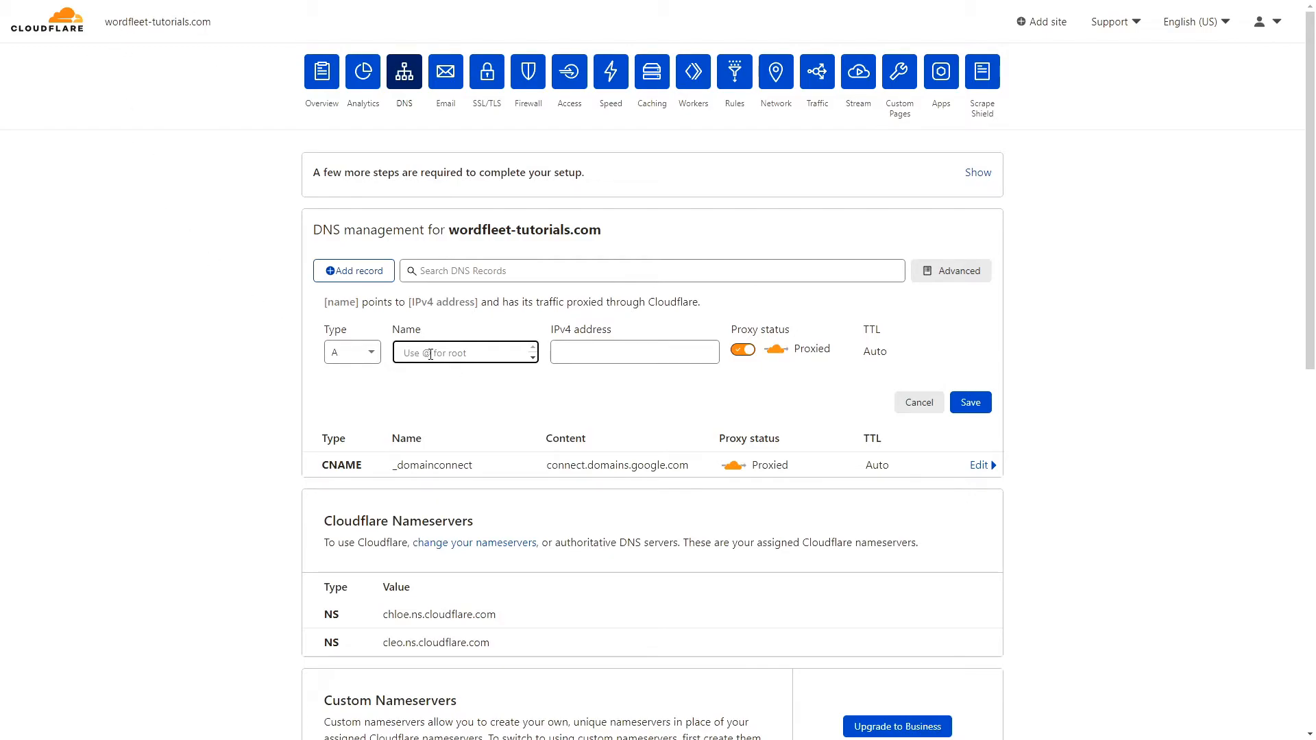
# Enter @ as the new A record's name for the root domain.
pyautogui.write('@')
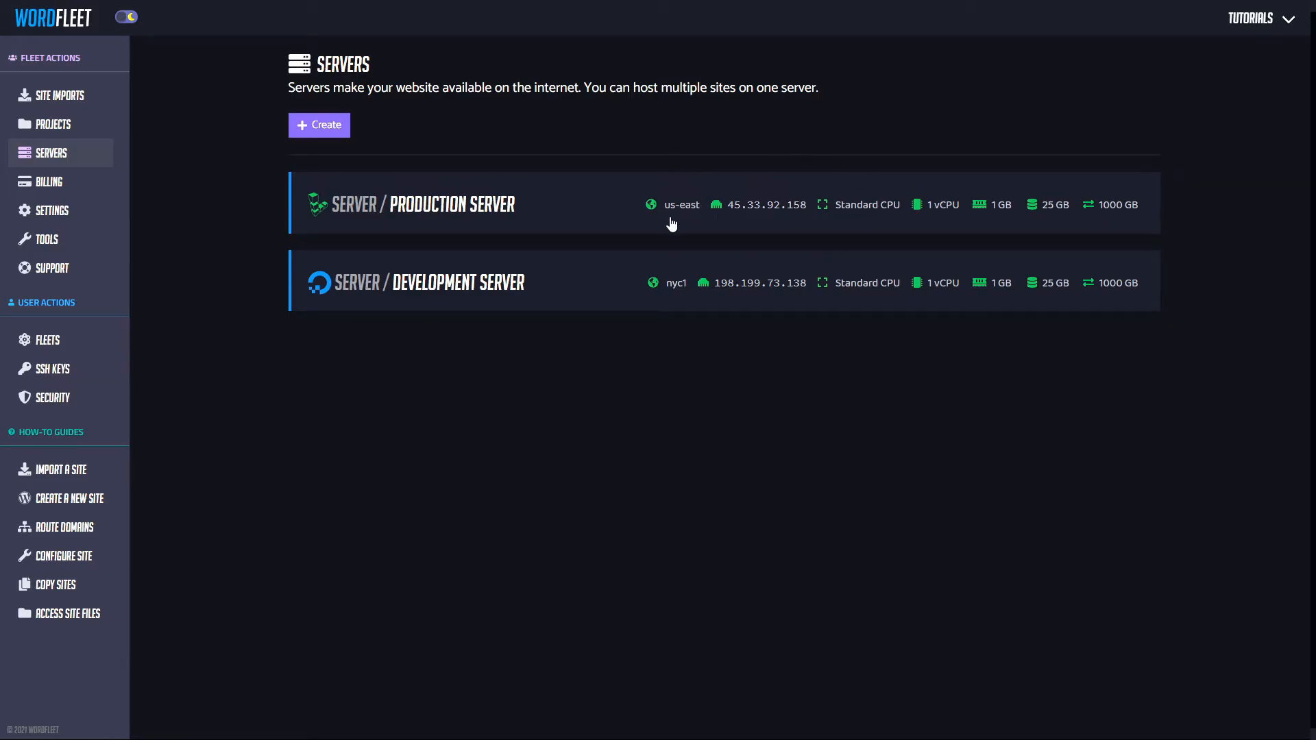
# Point the root A record at the production server IP 45.33.92.158 and save it.
pyautogui.click(775, 206)
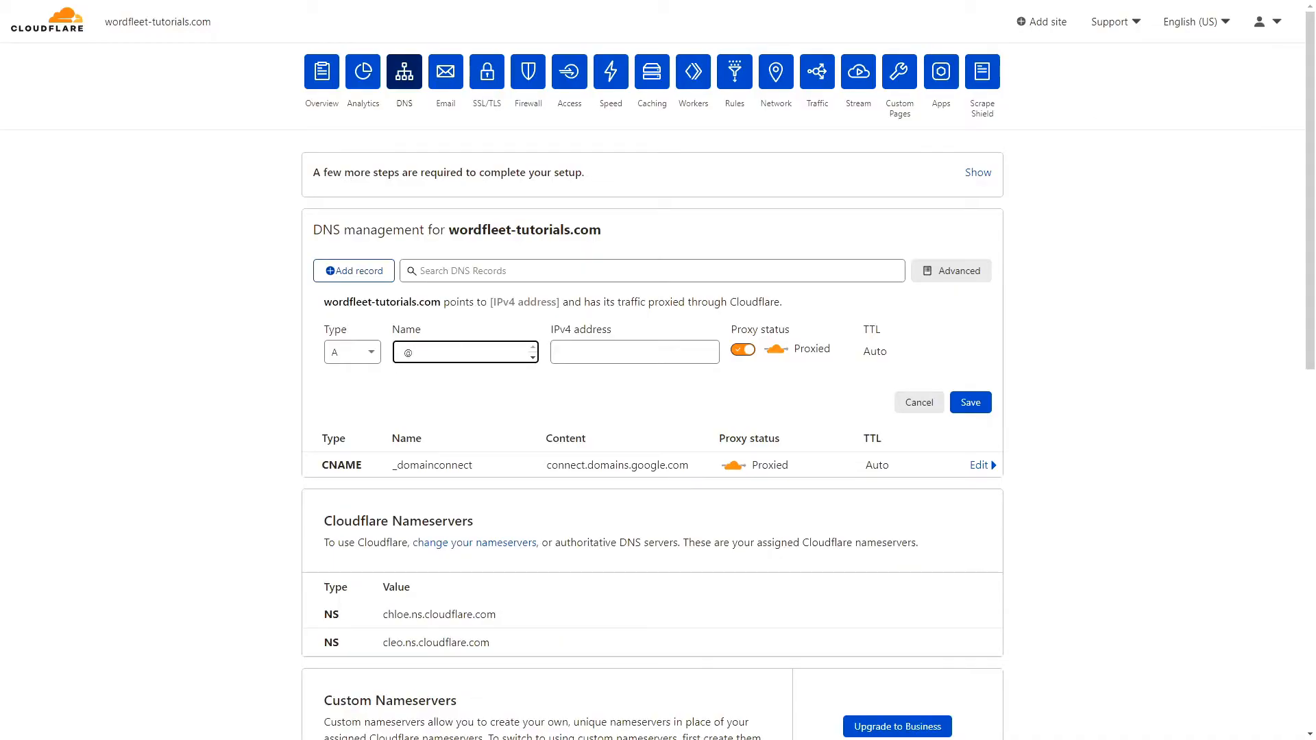
pyautogui.click(635, 352)
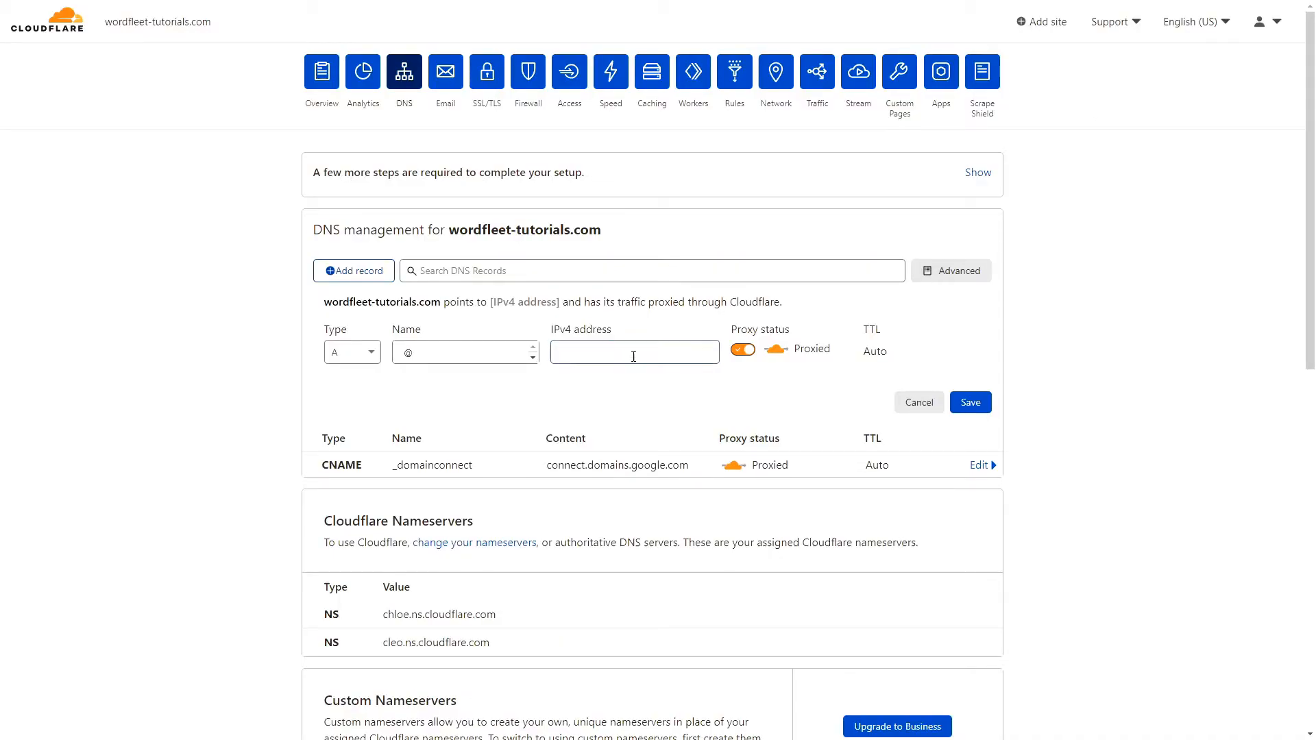
pyautogui.hotkey('ctrl', 'v')
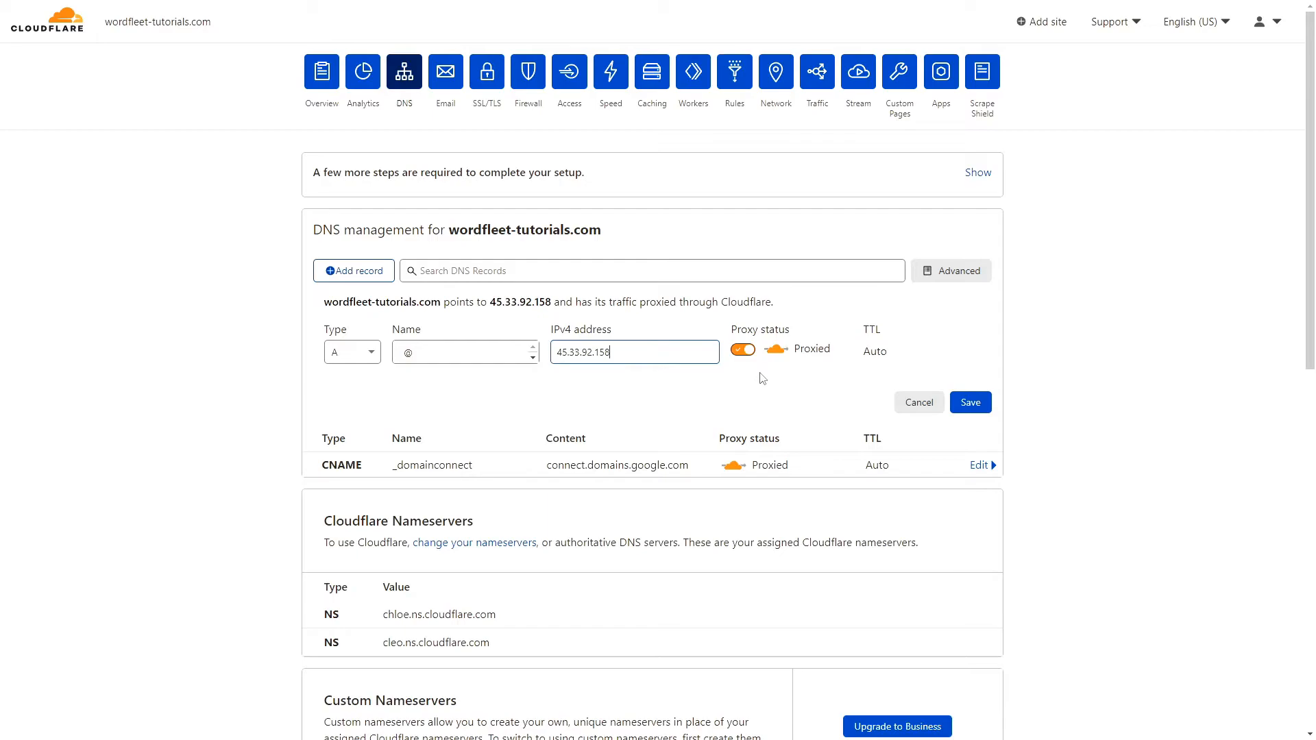
pyautogui.click(971, 402)
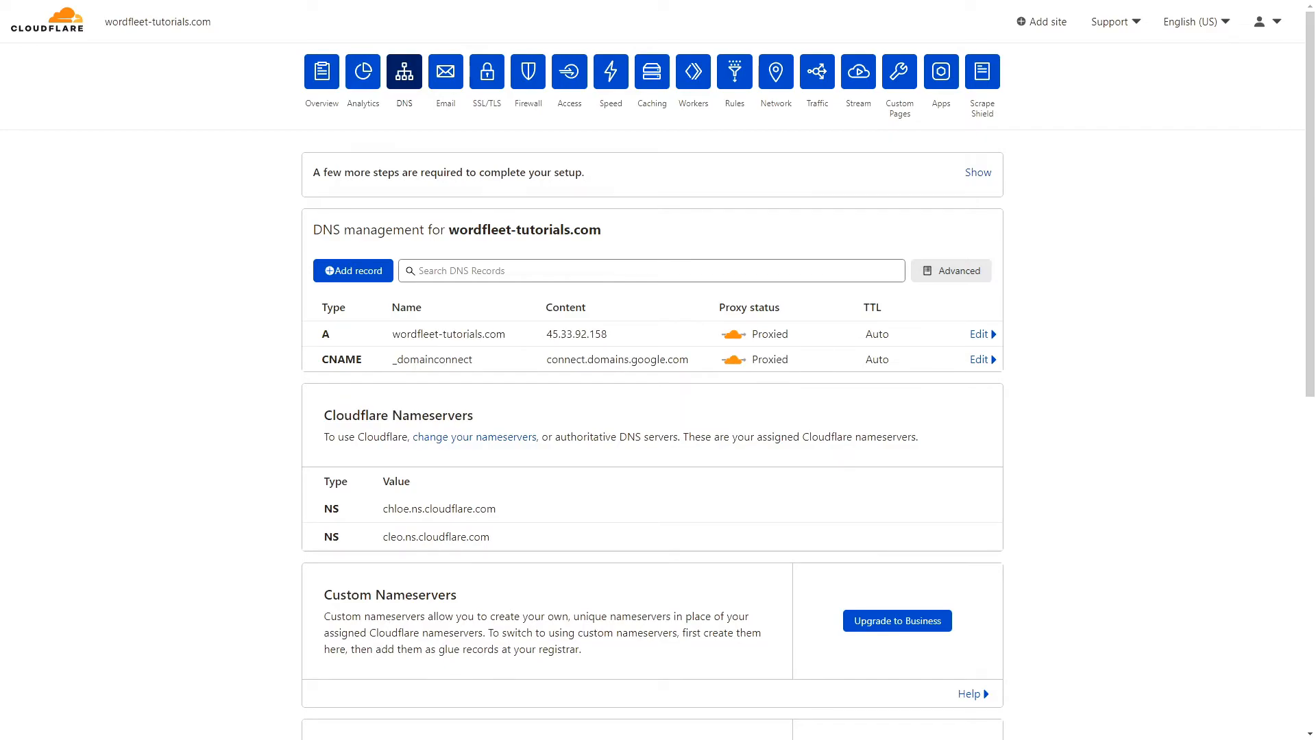
pyautogui.click(367, 271)
# Create a www A record pointing to 45.33.92.158.
pyautogui.click(457, 350)
pyautogui.write('www')
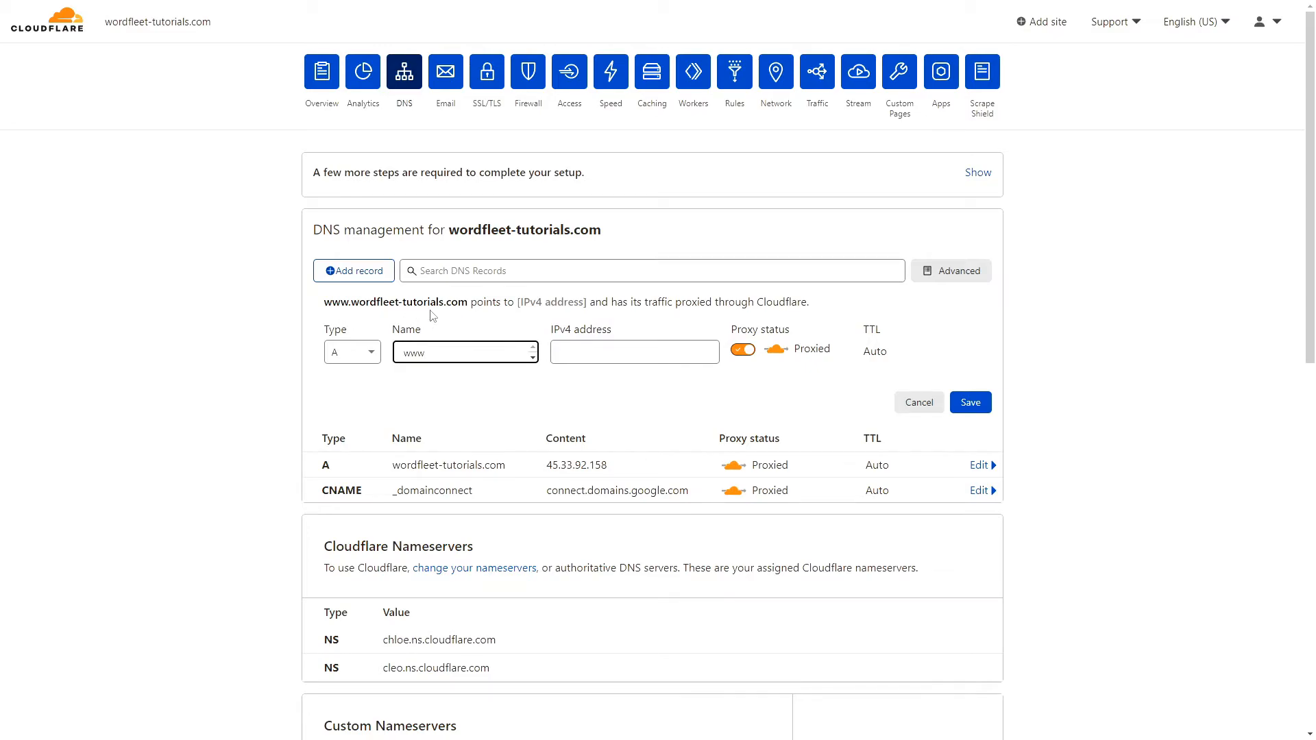
pyautogui.click(652, 356)
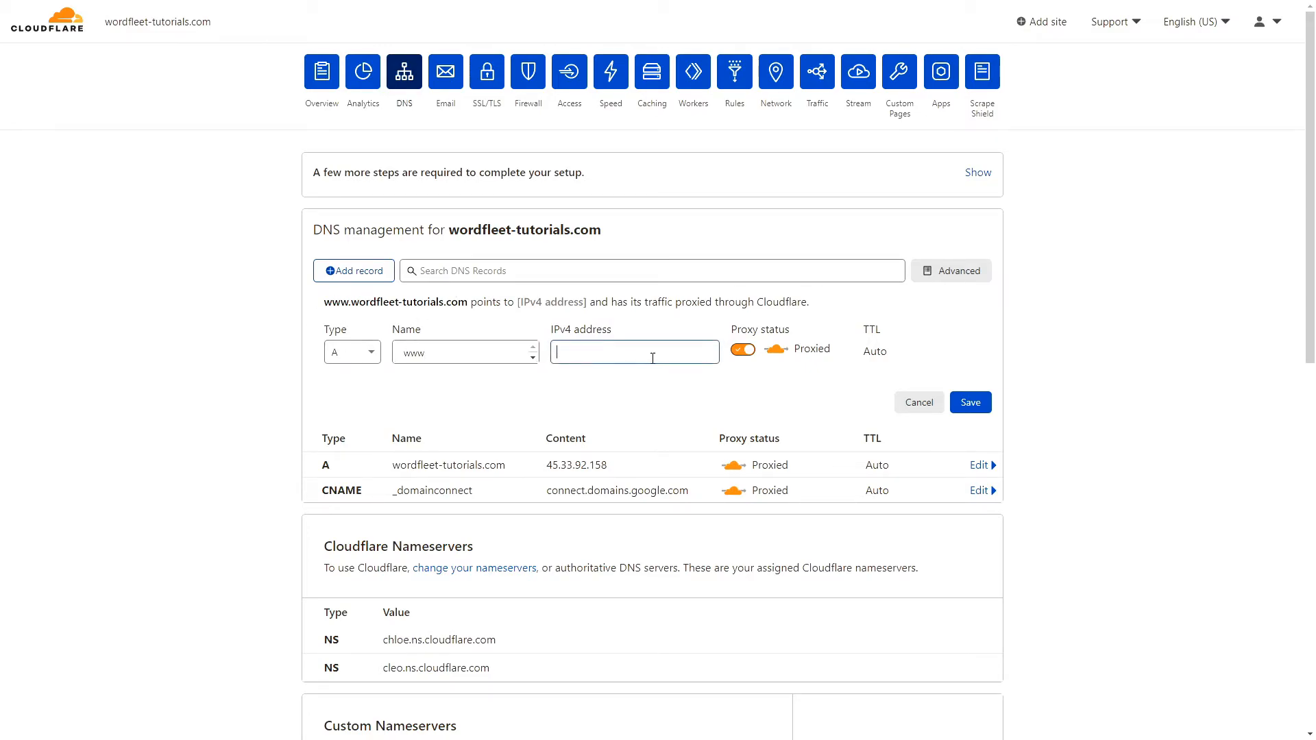
pyautogui.hotkey('ctrl', 'v')
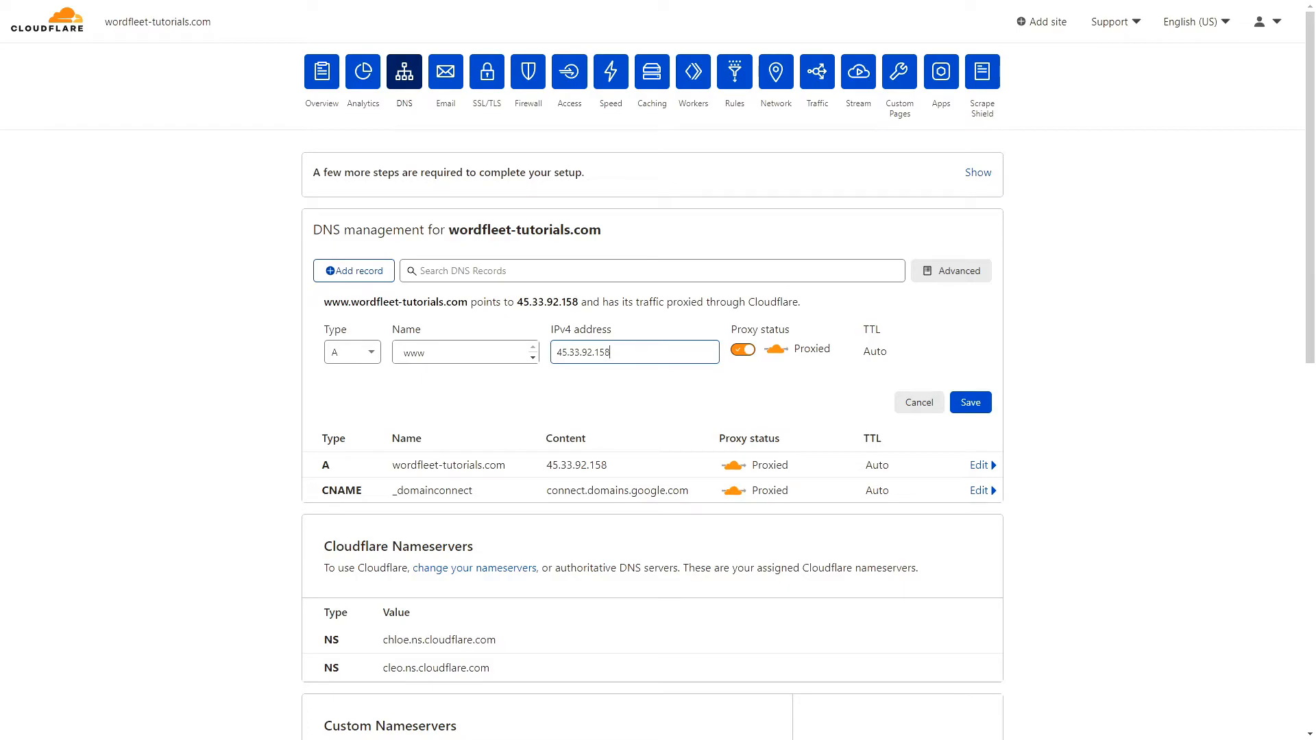
pyautogui.click(970, 402)
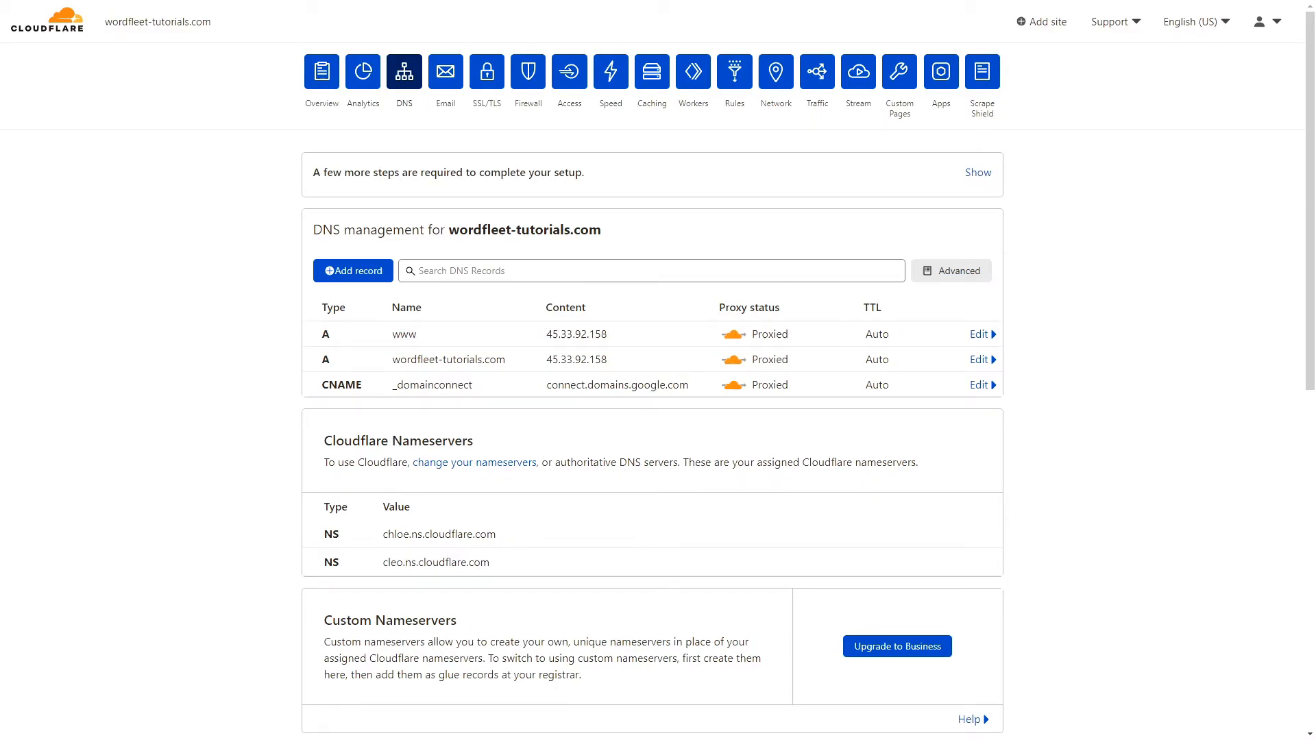
# Start a dev A record and copy the development server IP from WordFleet.
pyautogui.click(346, 270)
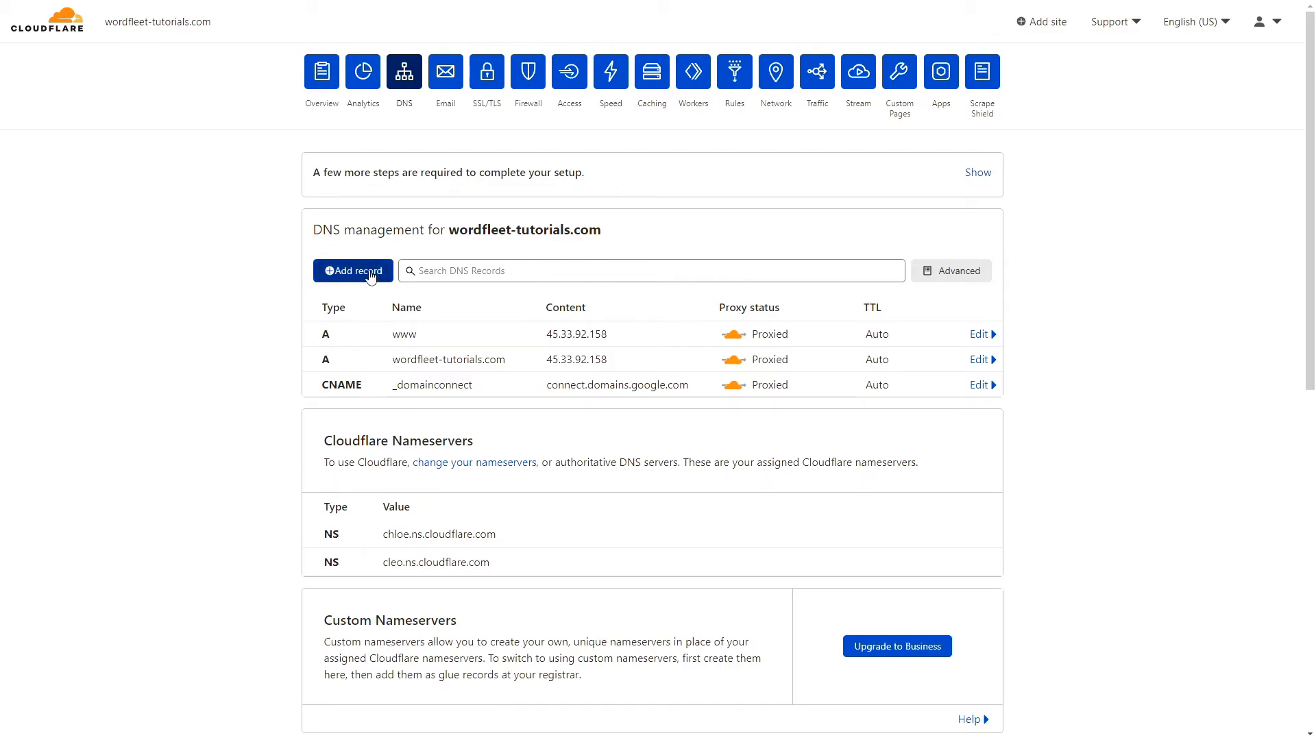
pyautogui.click(459, 352)
pyautogui.write('dev')
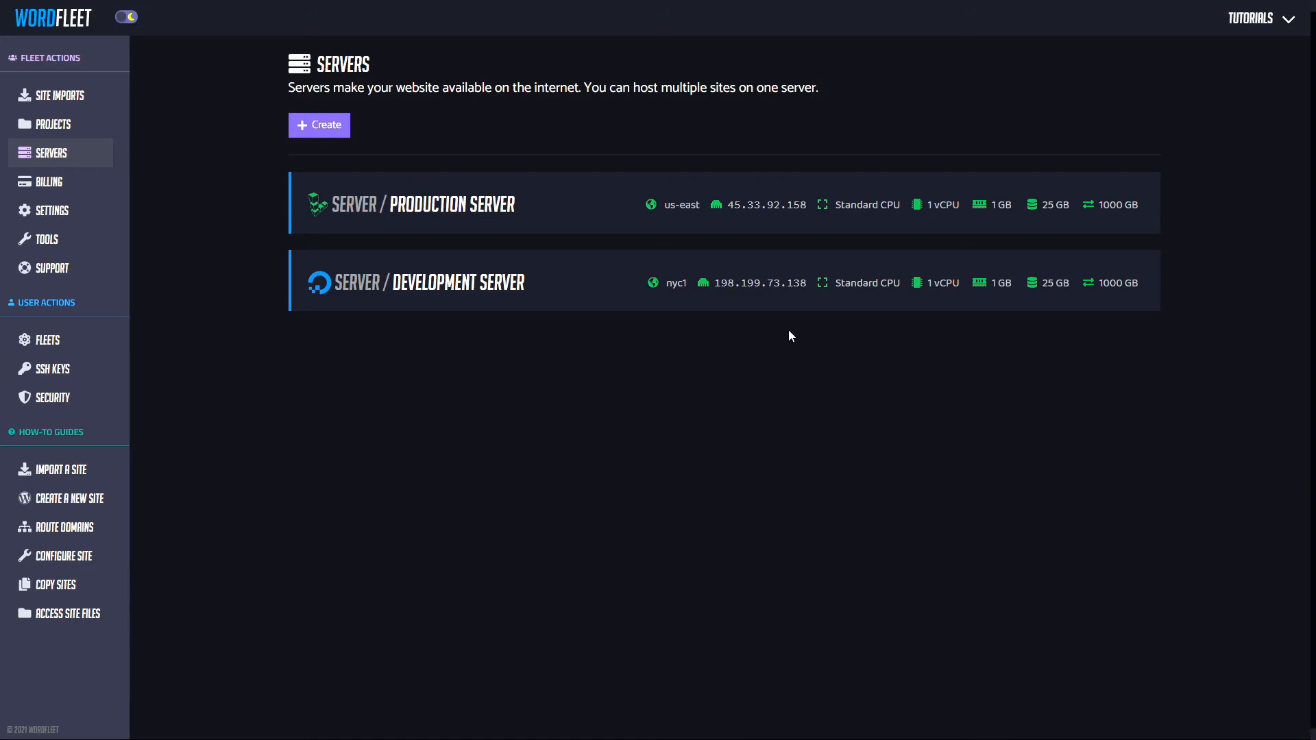
pyautogui.click(760, 285)
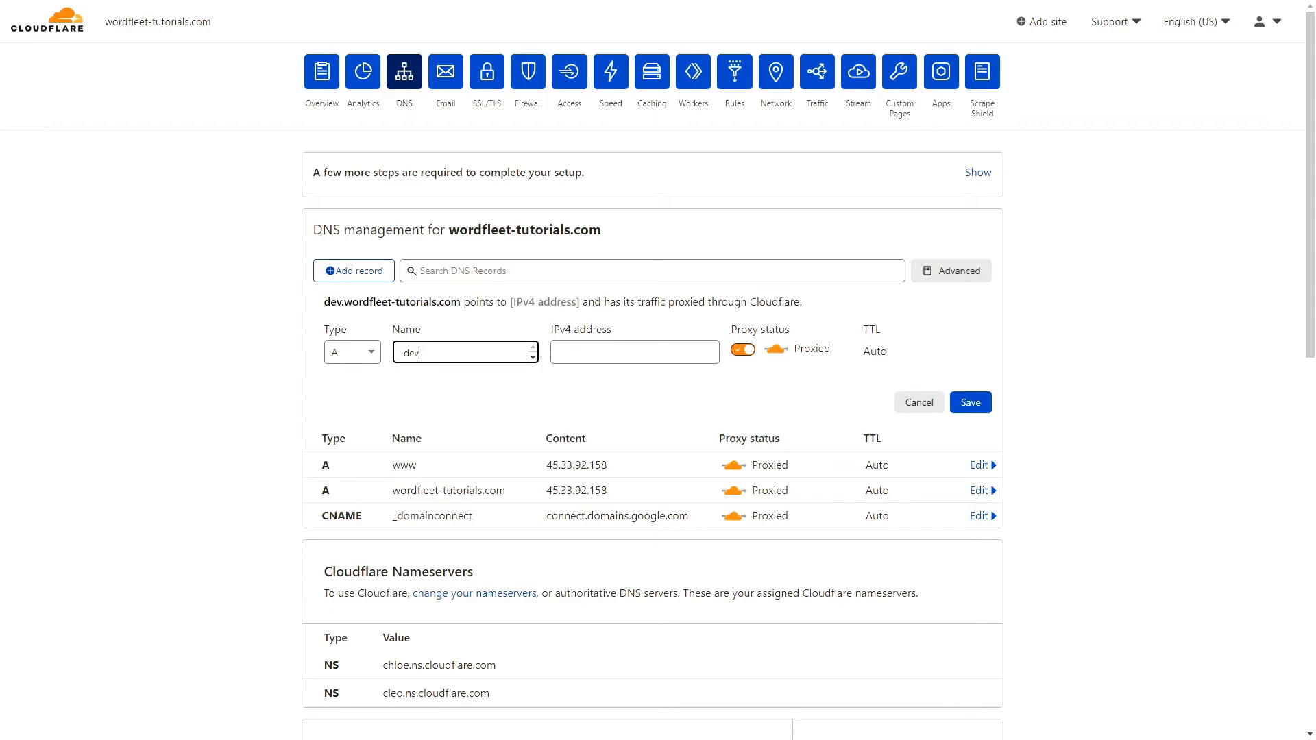
# Give the dev A record the address 198.199.73.138 and save it.
pyautogui.click(627, 355)
pyautogui.hotkey('ctrl', 'v')
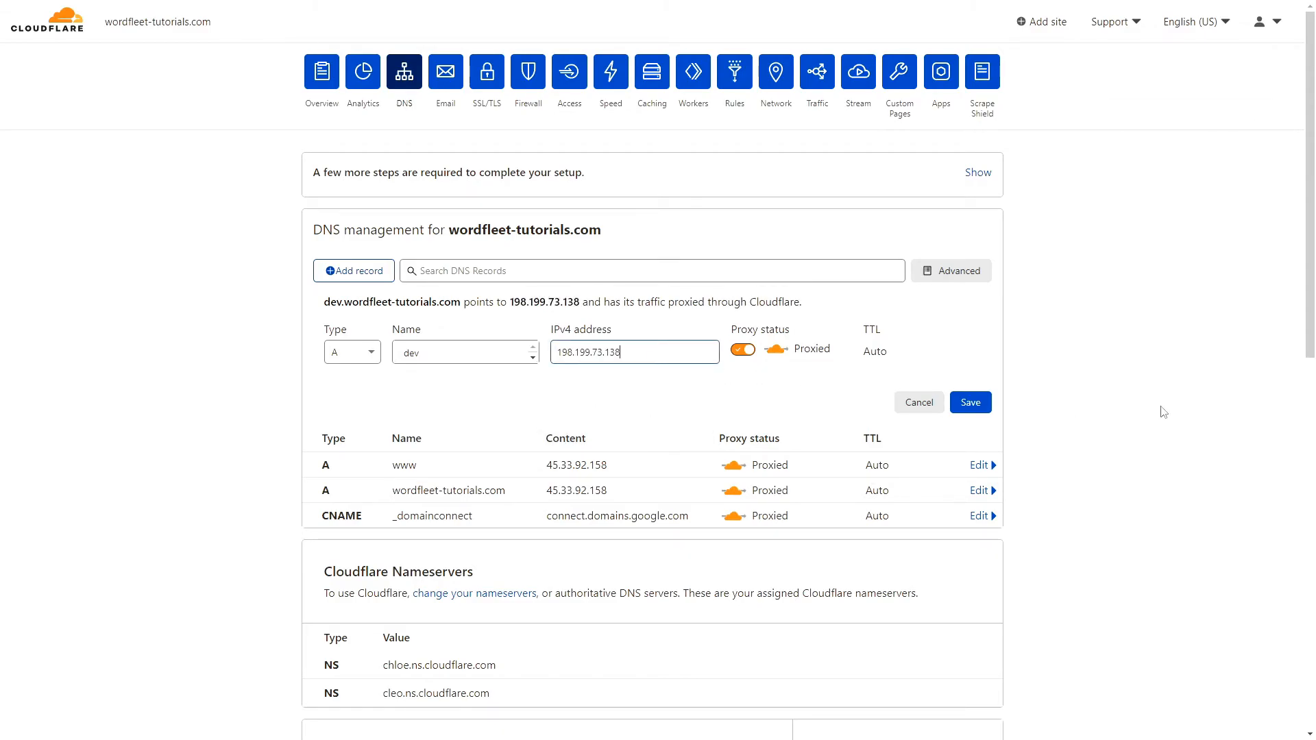
pyautogui.click(969, 403)
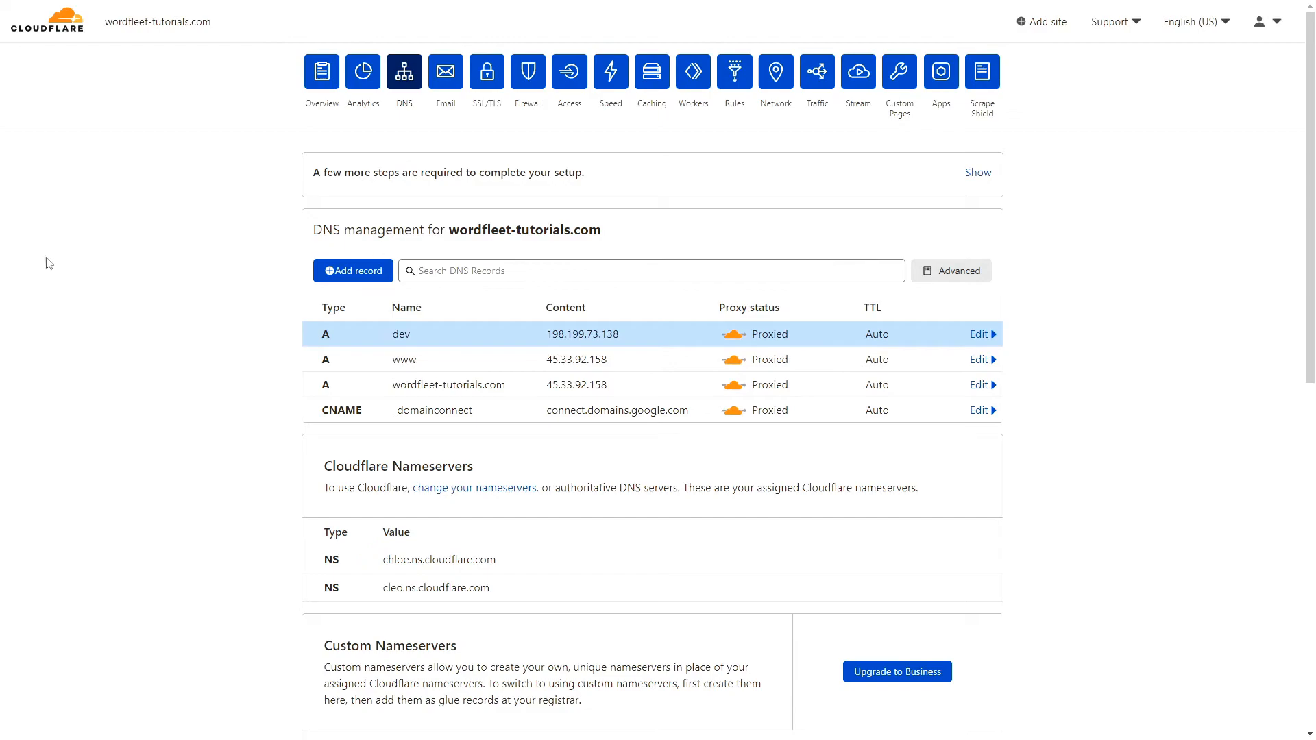
# Add a staging A record also pointing to 198.199.73.138.
pyautogui.click(353, 271)
pyautogui.write('staging')
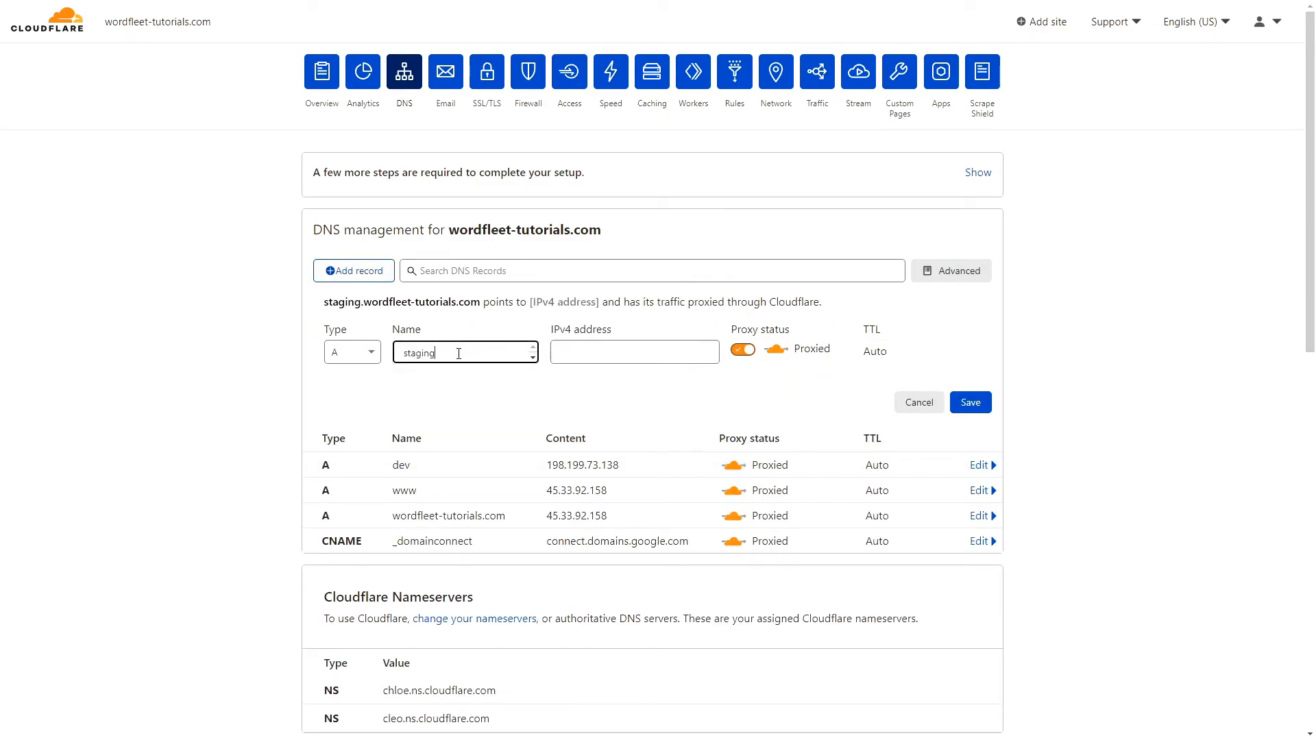
pyautogui.click(662, 347)
pyautogui.hotkey('ctrl', 'v')
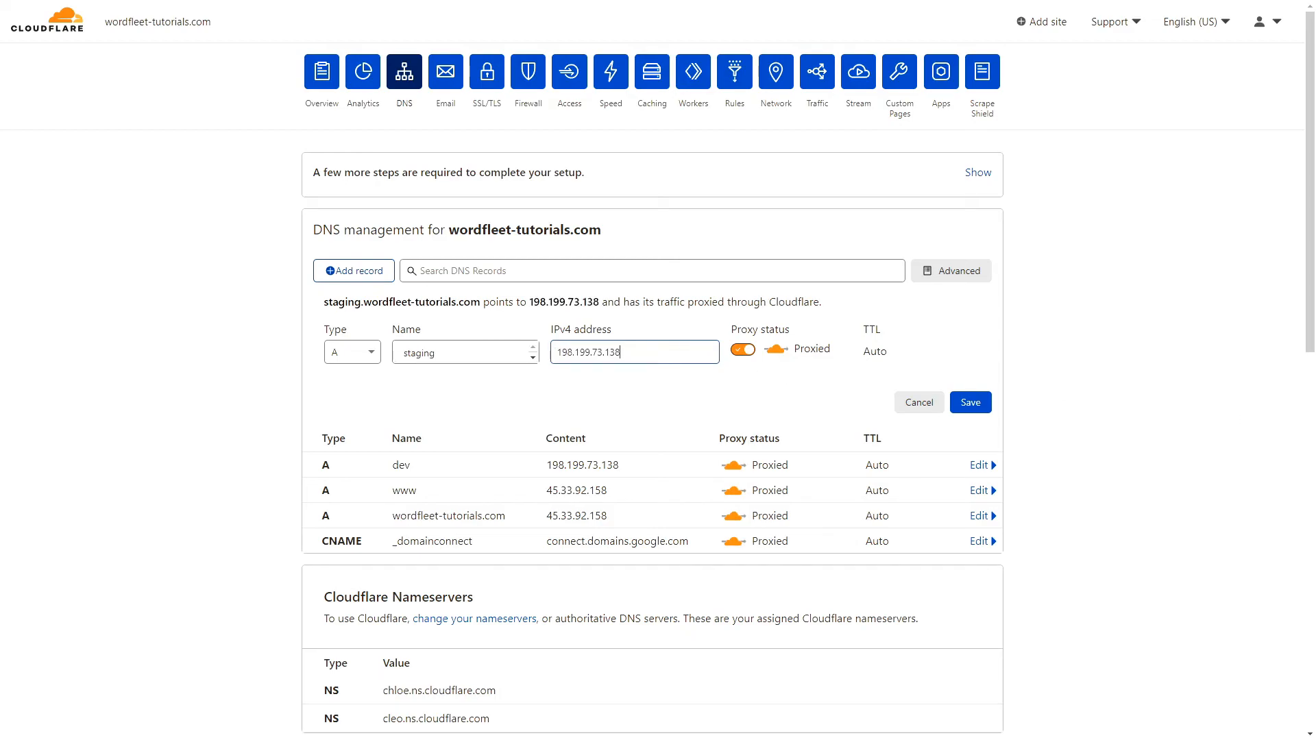
pyautogui.click(970, 402)
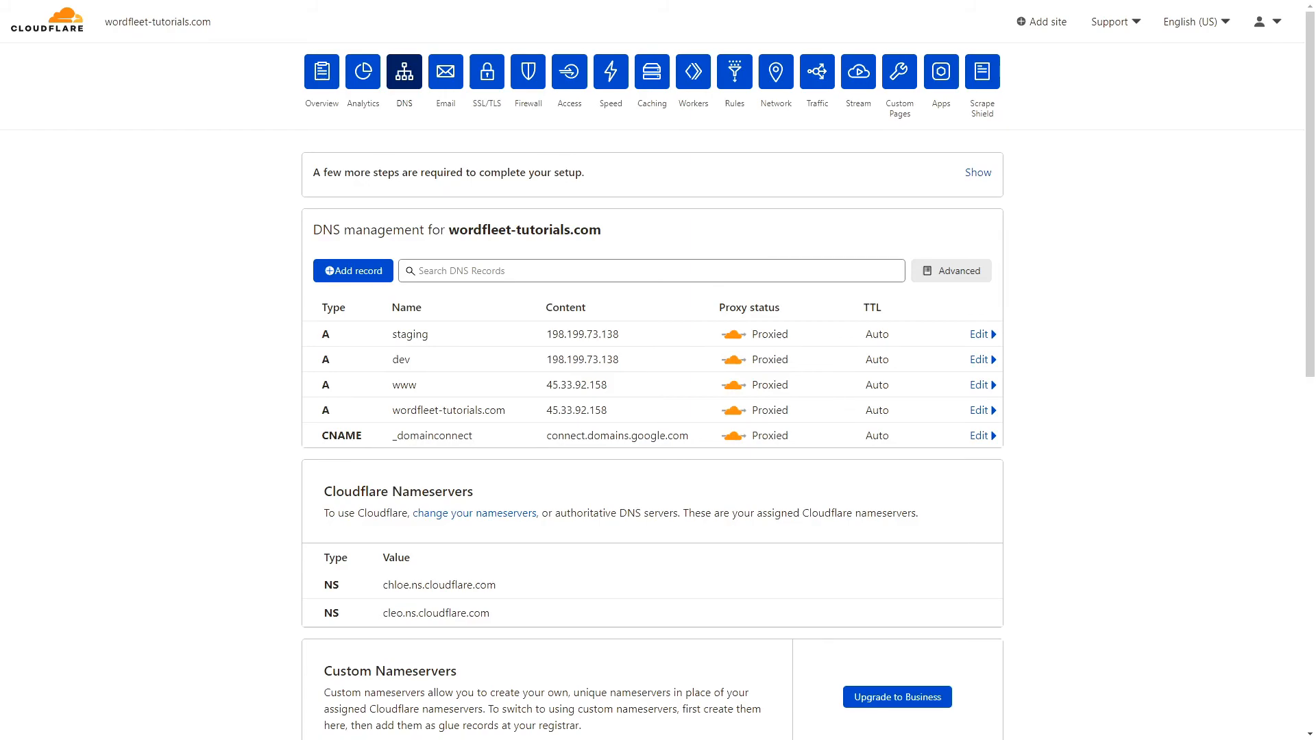
pyautogui.click(488, 79)
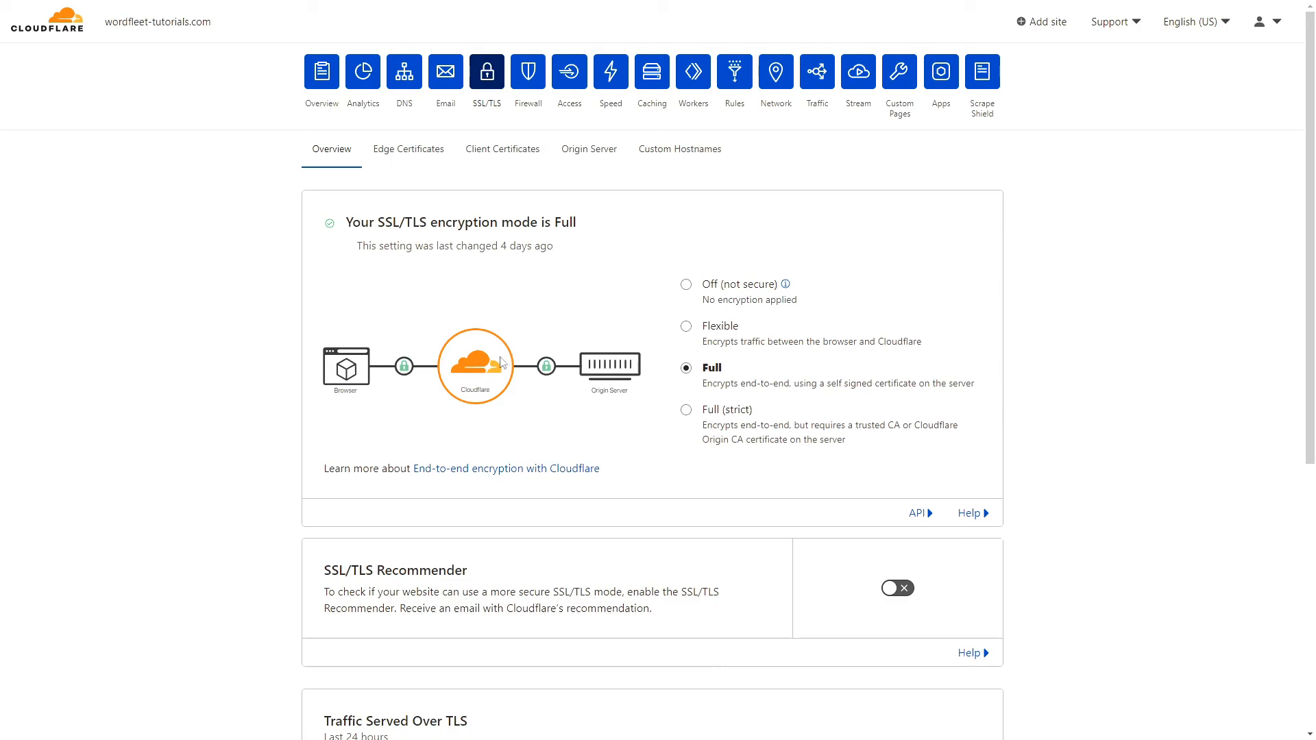
pyautogui.click(405, 72)
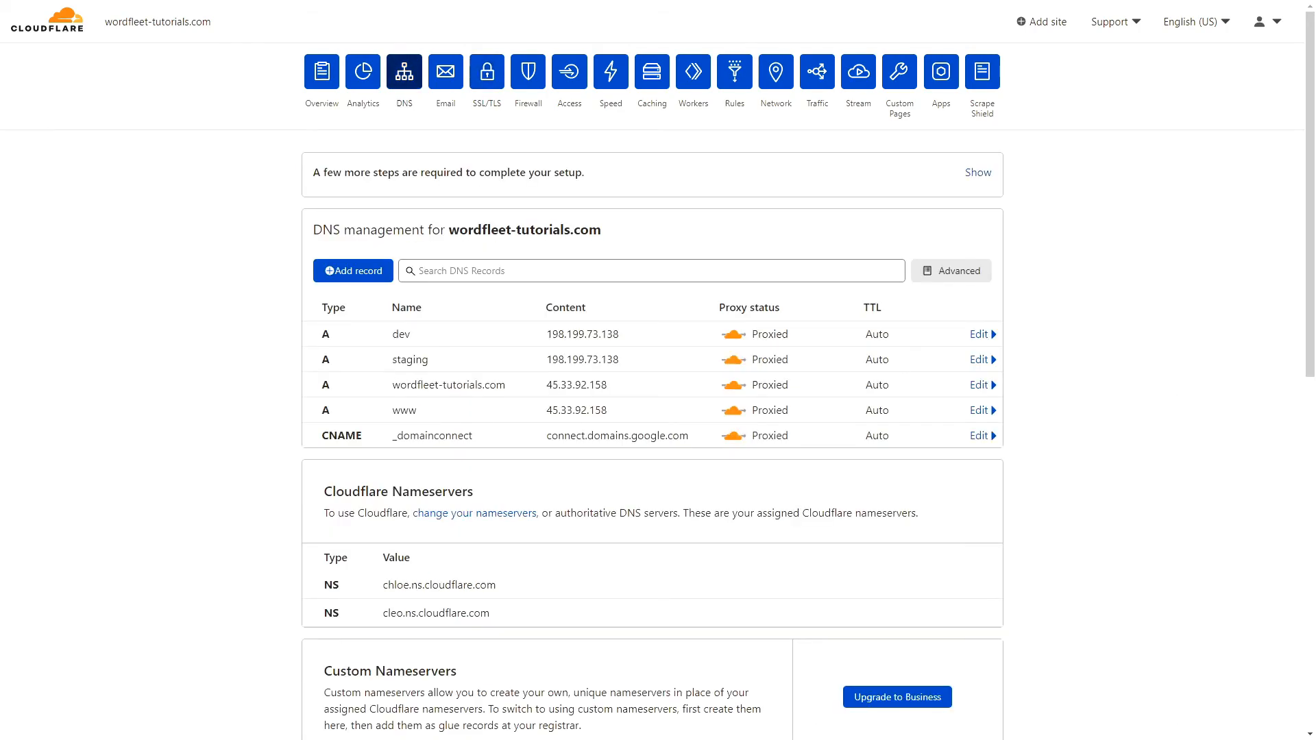